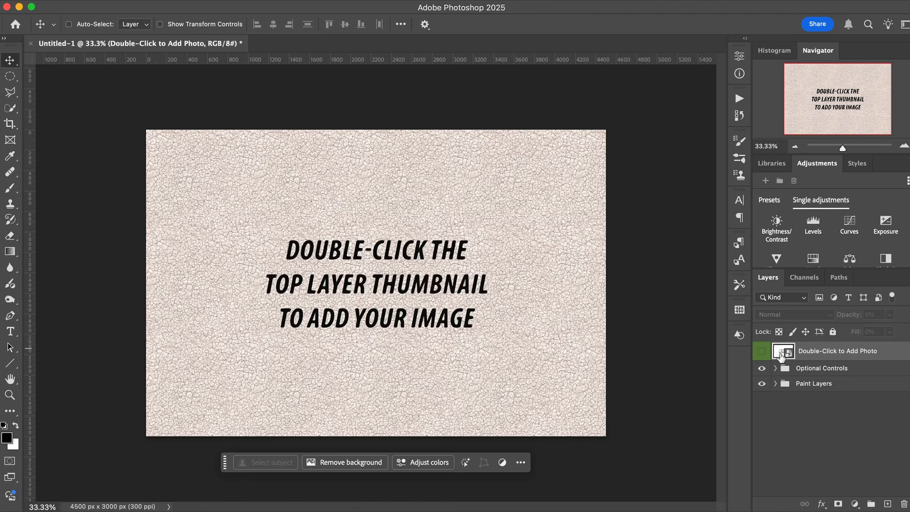
Open the Double-Click to Add Photo smart object and place the pear still-life image from the Sample Photos folder as an embedded image.
double_click(776, 353)
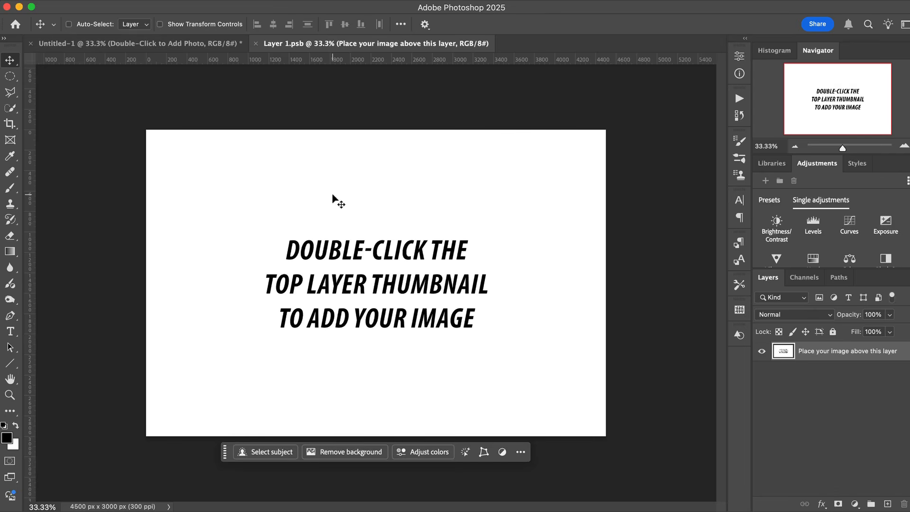
click(118, 4)
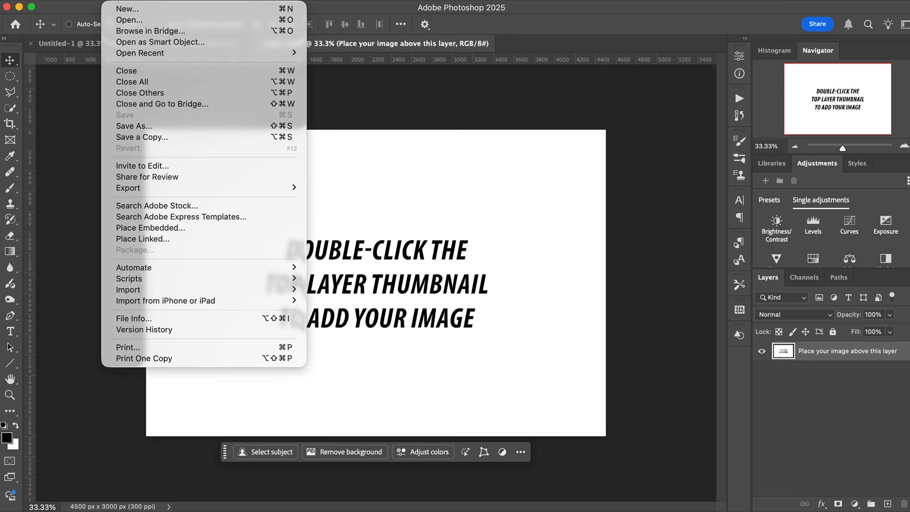
click(164, 227)
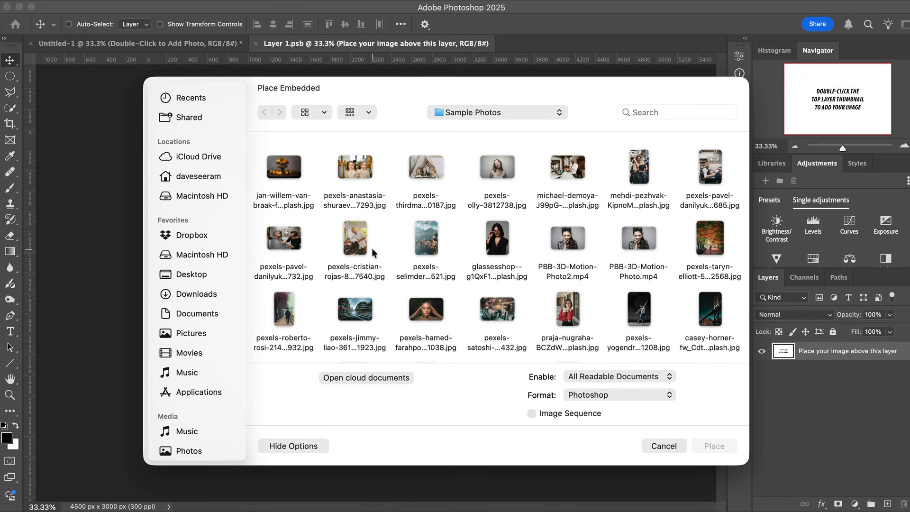
click(291, 176)
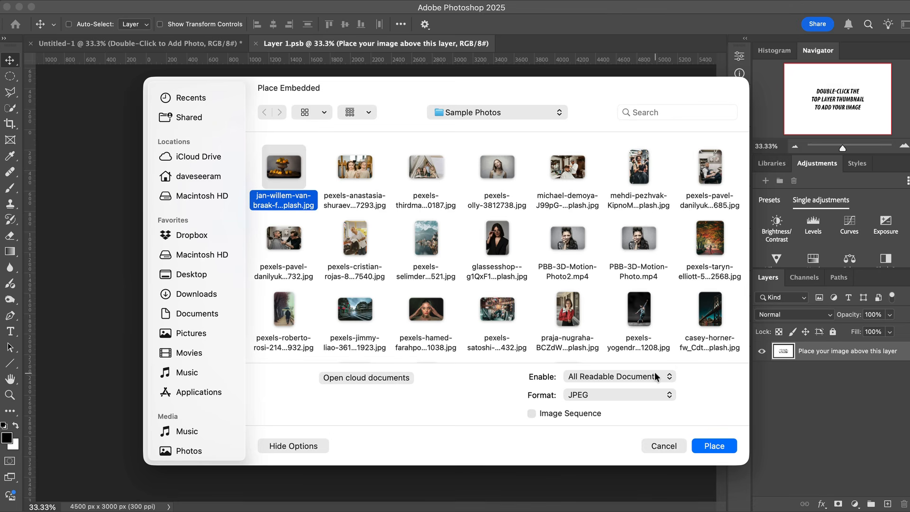
click(718, 447)
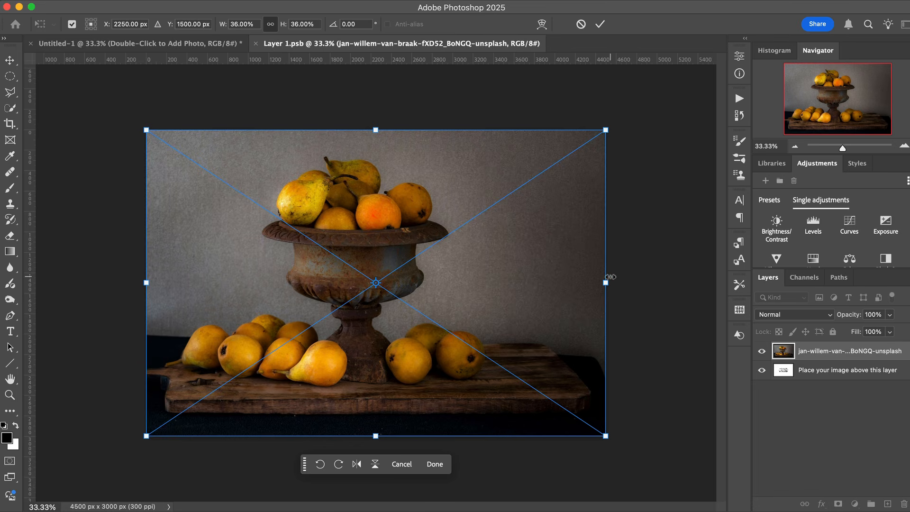
Scale the placed photo to 40.82%, move it to about X 2551 px, Y 1570 px, and commit the transform.
drag(609, 283, 608, 282)
drag(604, 285, 666, 282)
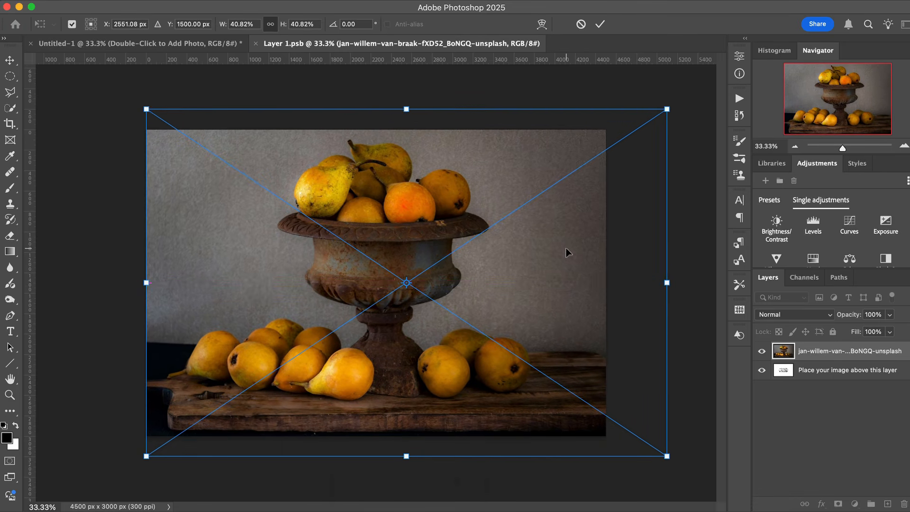
mouse_move(567, 254)
mouse_down()
mouse_move(569, 264)
mouse_move(564, 254)
mouse_up()
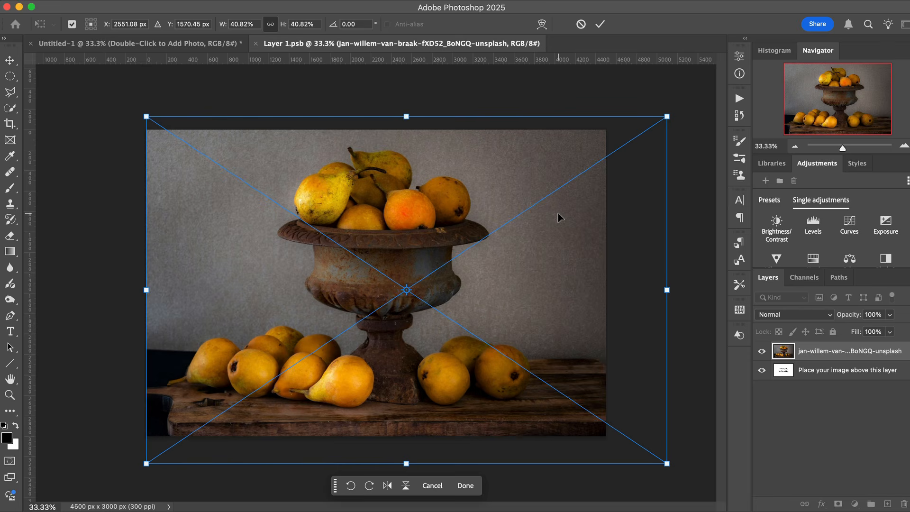
click(600, 24)
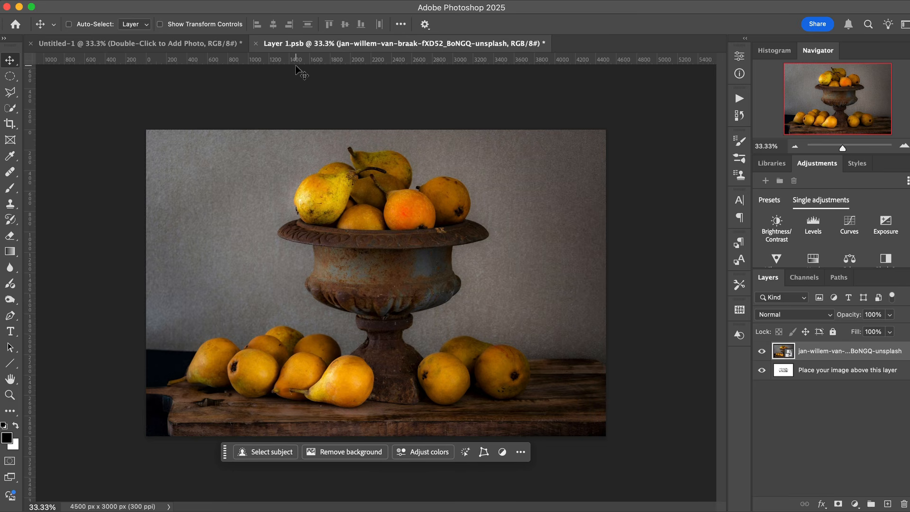
Close the smart object document with its changes saved and inspect the cracked painting effect in the main document.
click(256, 44)
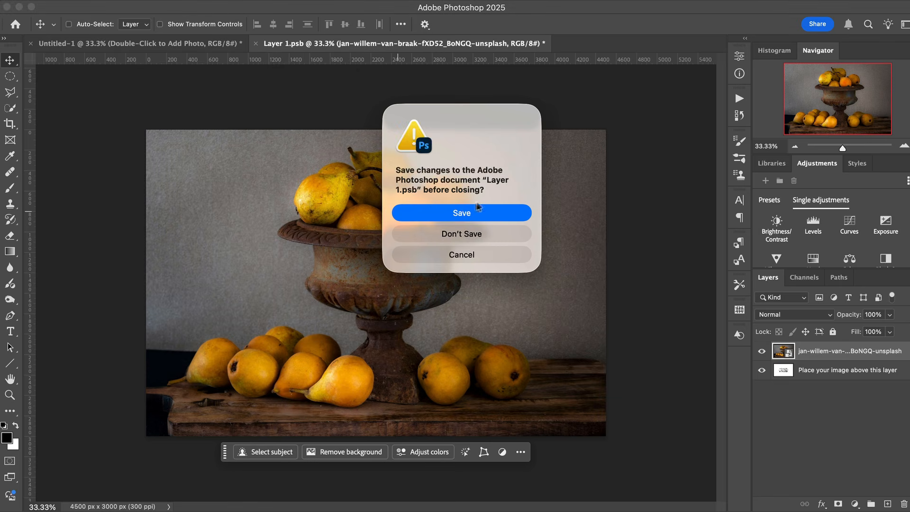
click(500, 213)
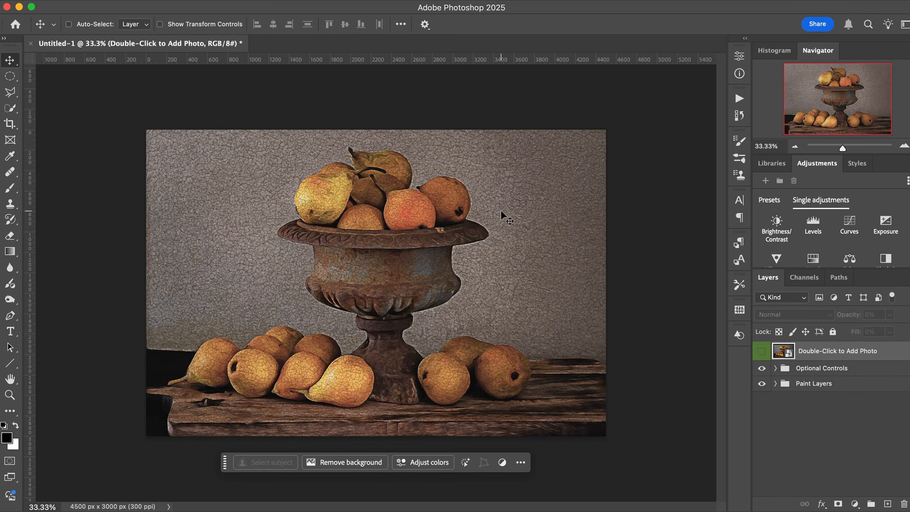
scroll(468, 245, up, 4)
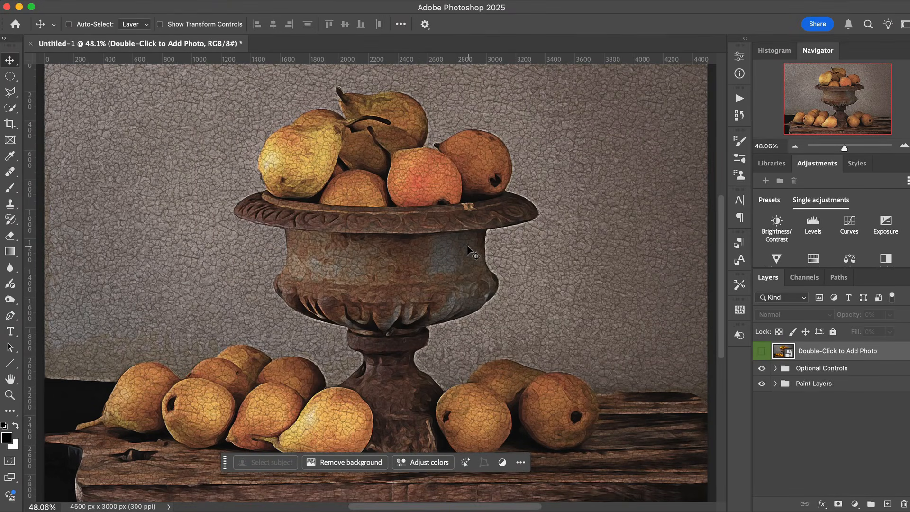
scroll(534, 305, up, 2)
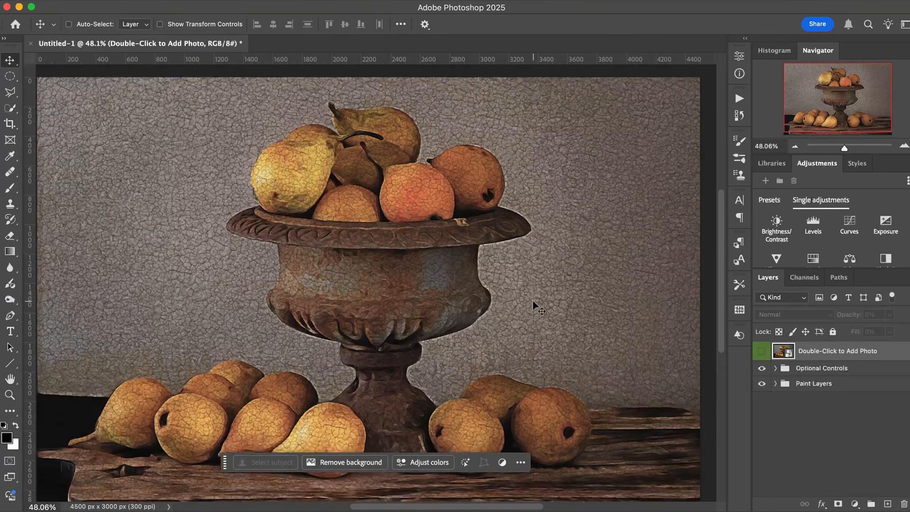
scroll(533, 304, down, 1)
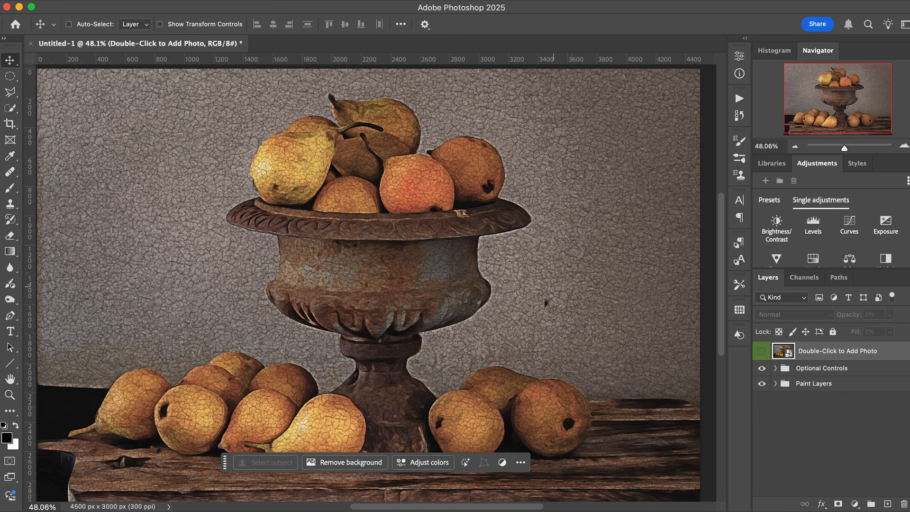
Hide the Optional Controls group temporarily to examine the painted brushwork on the fruit and urn up close.
click(761, 369)
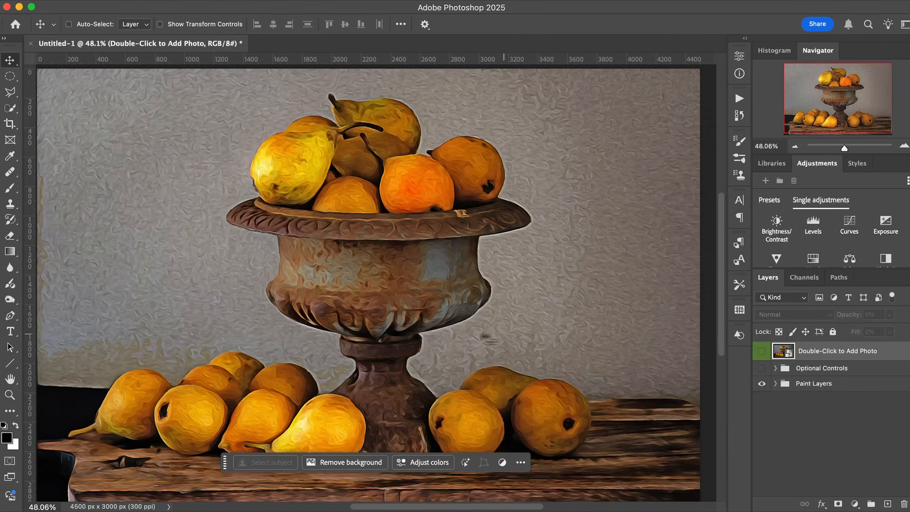
scroll(452, 335, up, 5)
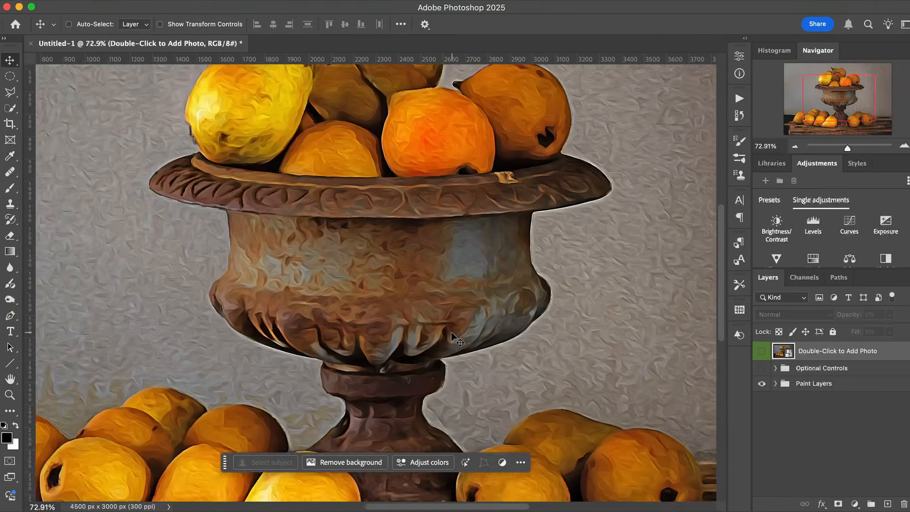
scroll(452, 333, up, 2)
scroll(452, 333, down, 1)
scroll(451, 334, up, 5)
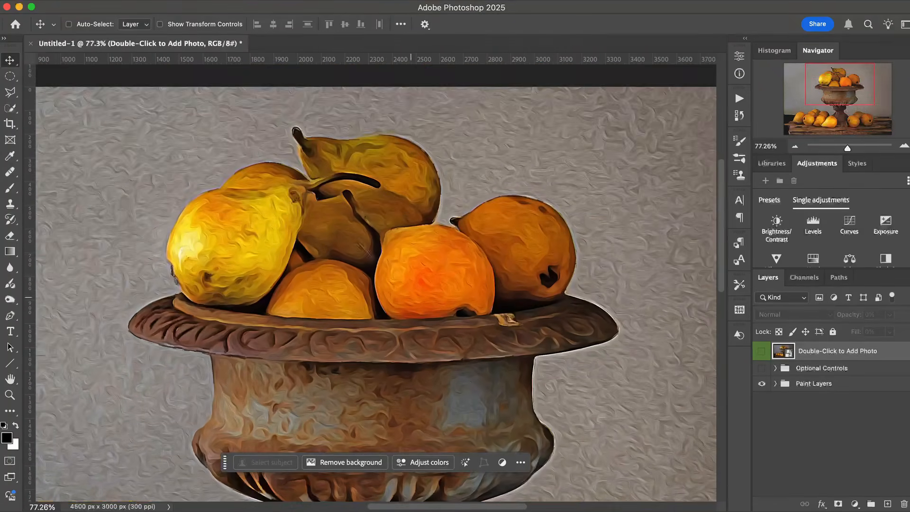
scroll(445, 291, down, 4)
alt+scroll(445, 292, down, 1)
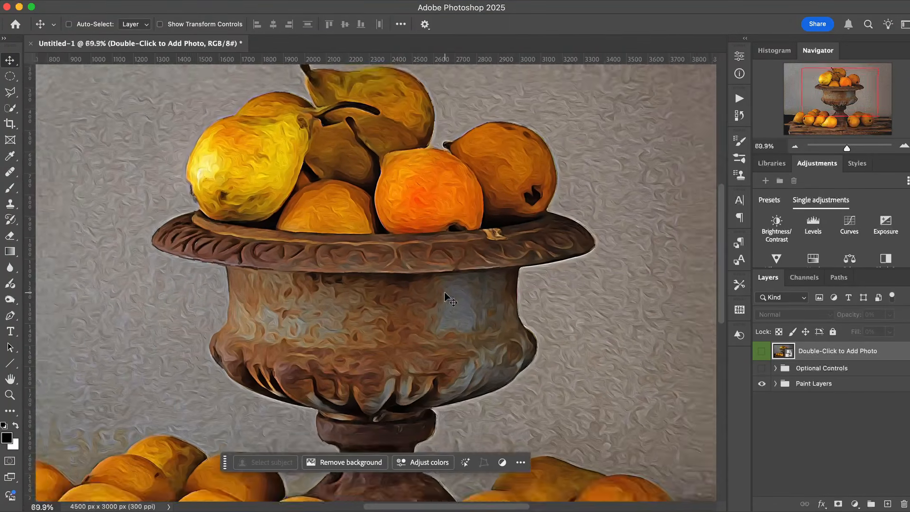
scroll(445, 293, down, 3)
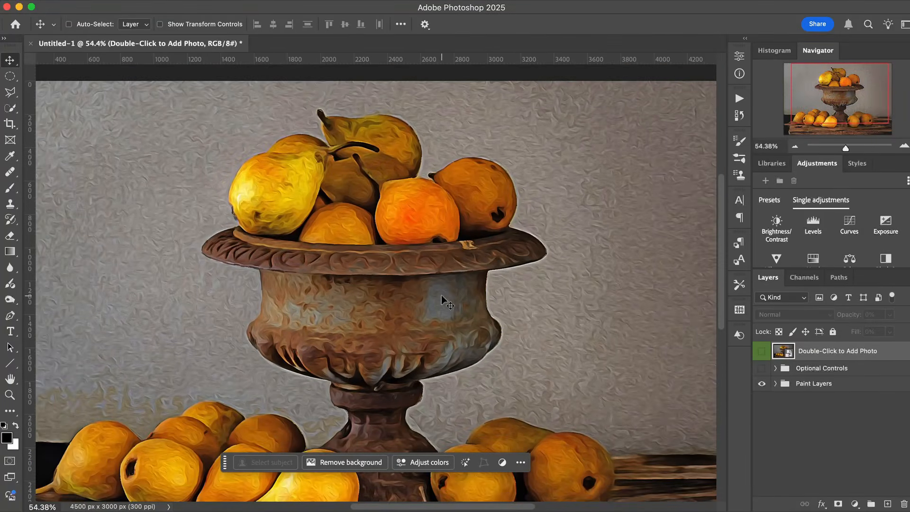
scroll(442, 296, down, 2)
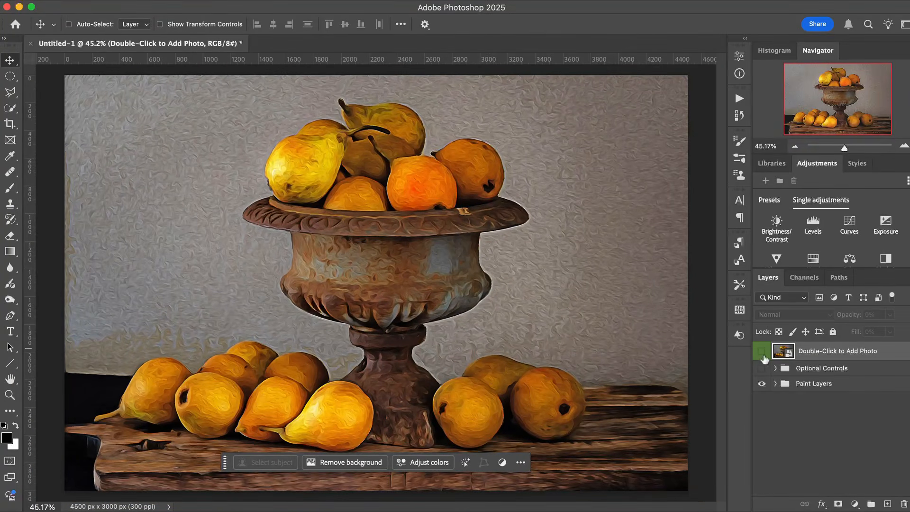
click(761, 369)
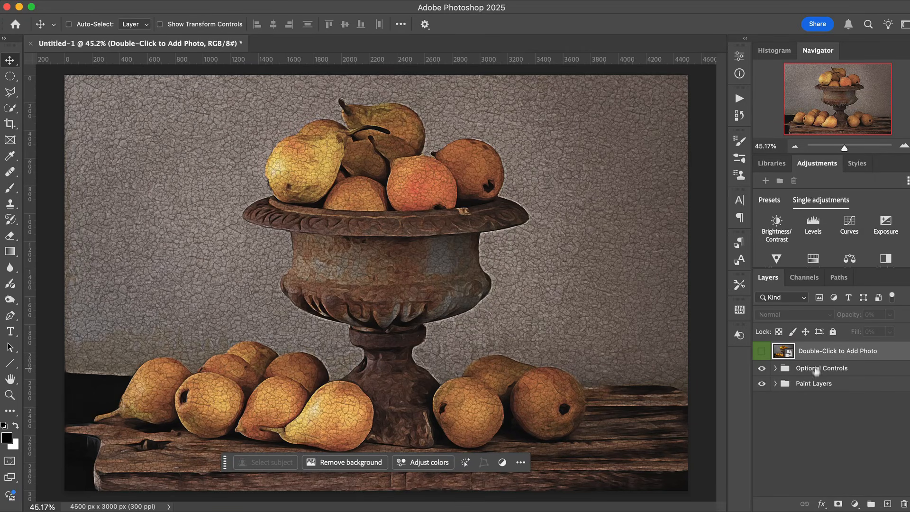
Expand the Optional Controls group and its Toning subgroup.
click(775, 368)
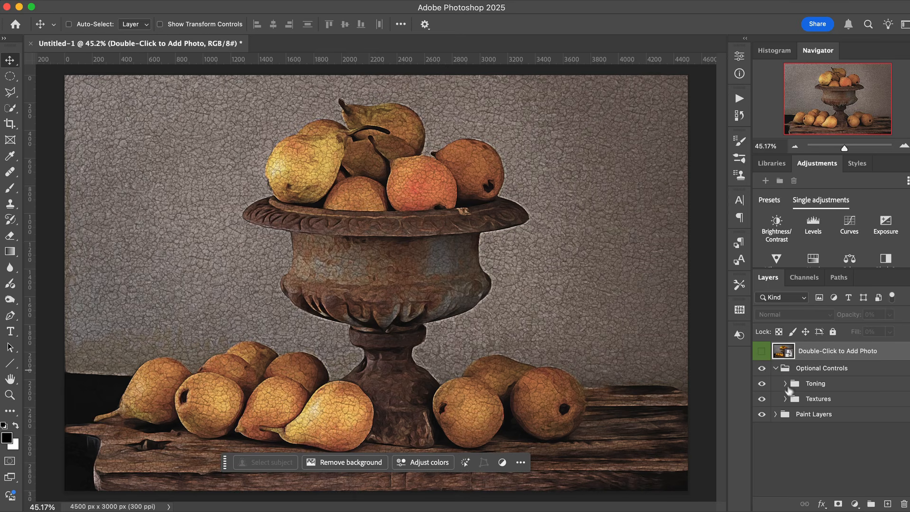
click(785, 384)
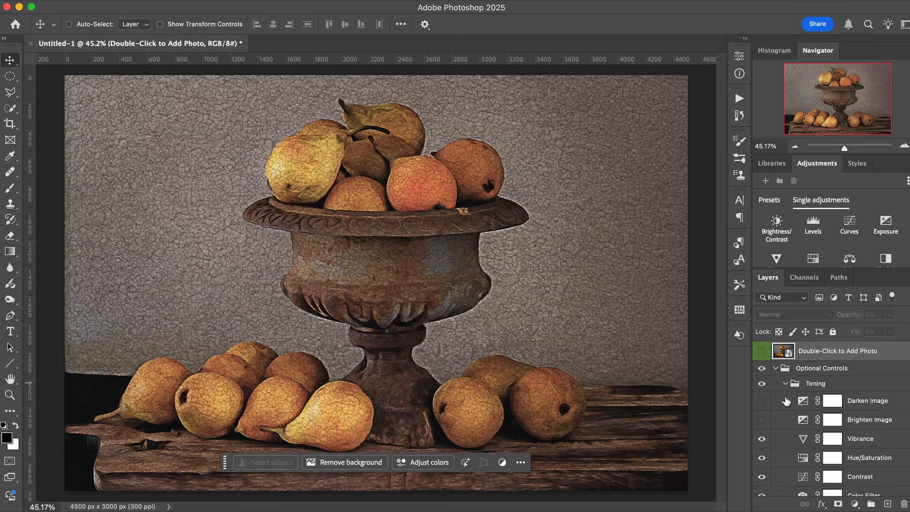
Preview the Darken Image and Brighten Image adjustments by toggling each layer's visibility, leaving both hidden.
click(761, 402)
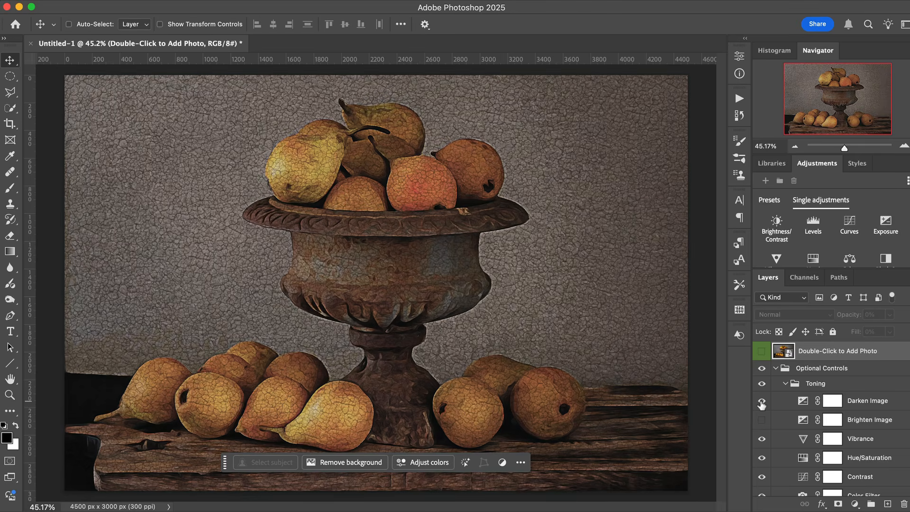
click(761, 403)
click(762, 402)
click(762, 403)
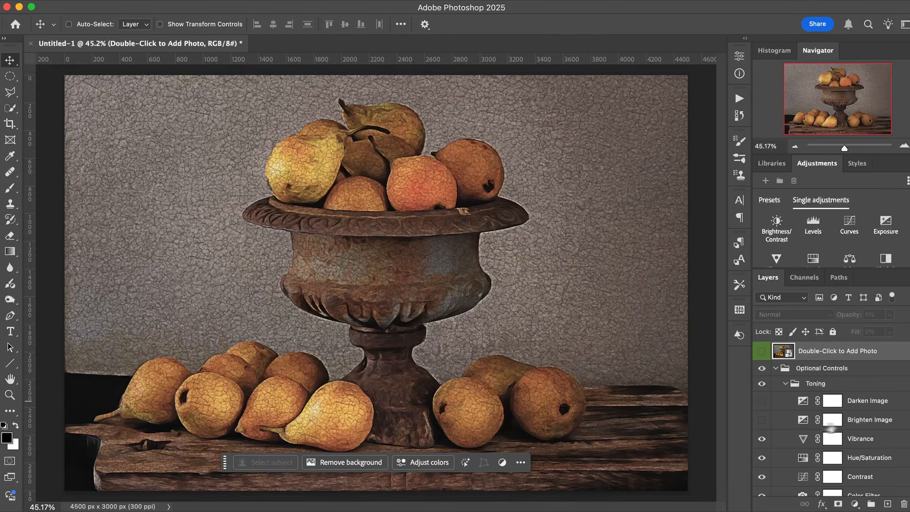
click(762, 424)
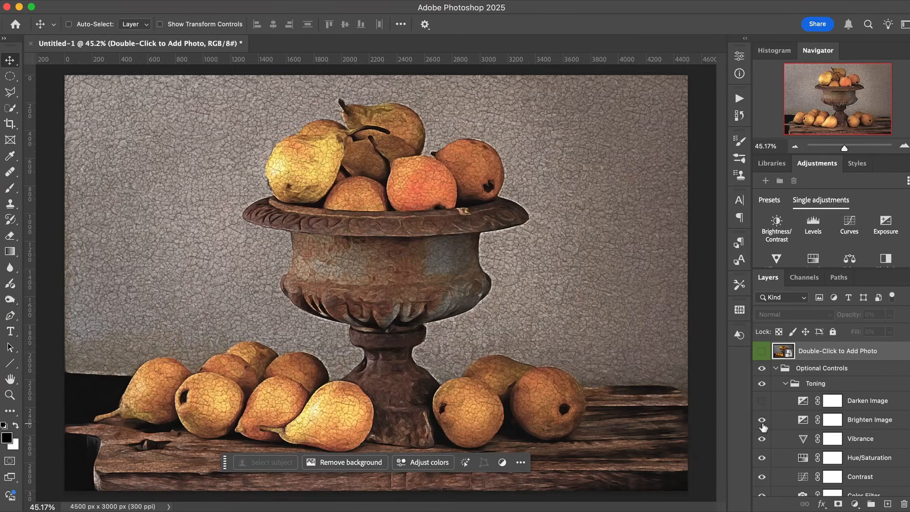
click(763, 425)
click(762, 423)
click(763, 423)
Paint black at 50% brush opacity on the Vibrance layer's mask over the pears in the urn and the left-hand group on the table.
scroll(805, 452, down, 2)
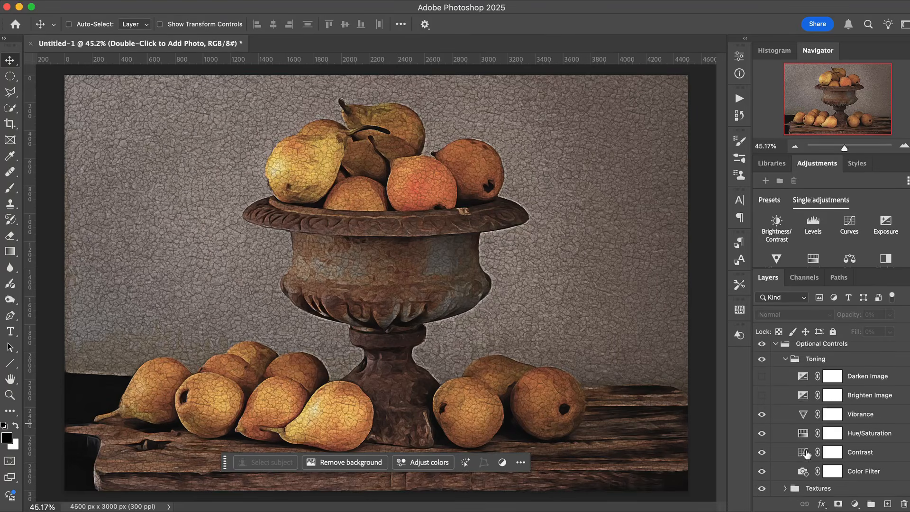
scroll(806, 454, down, 1)
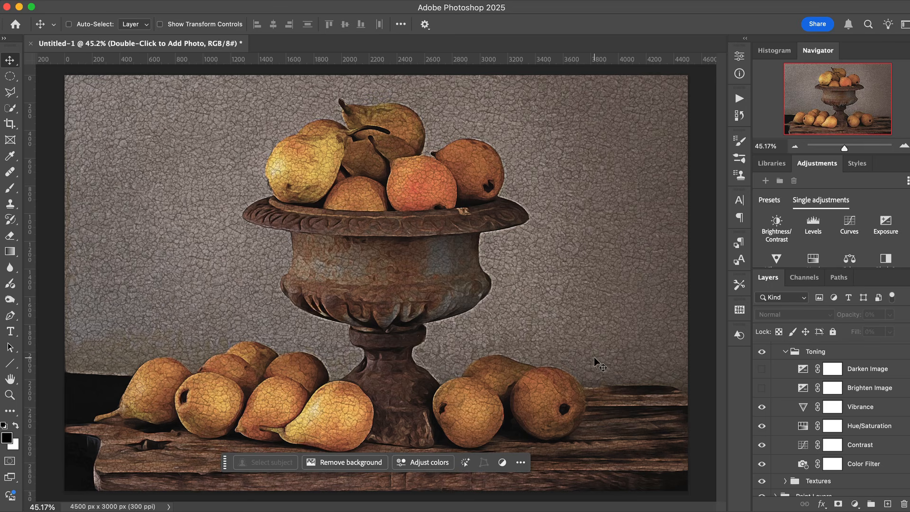
scroll(594, 322, down, 3)
scroll(594, 322, up, 1)
scroll(595, 323, up, 1)
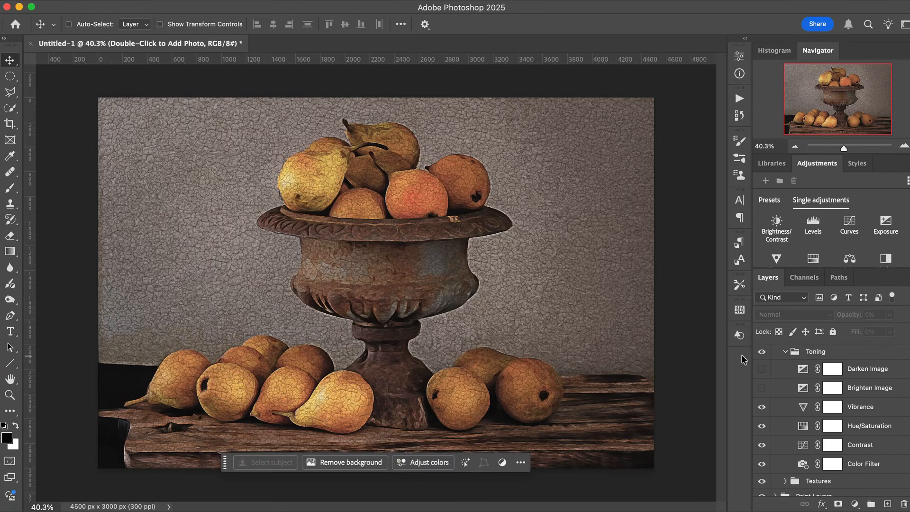
click(826, 406)
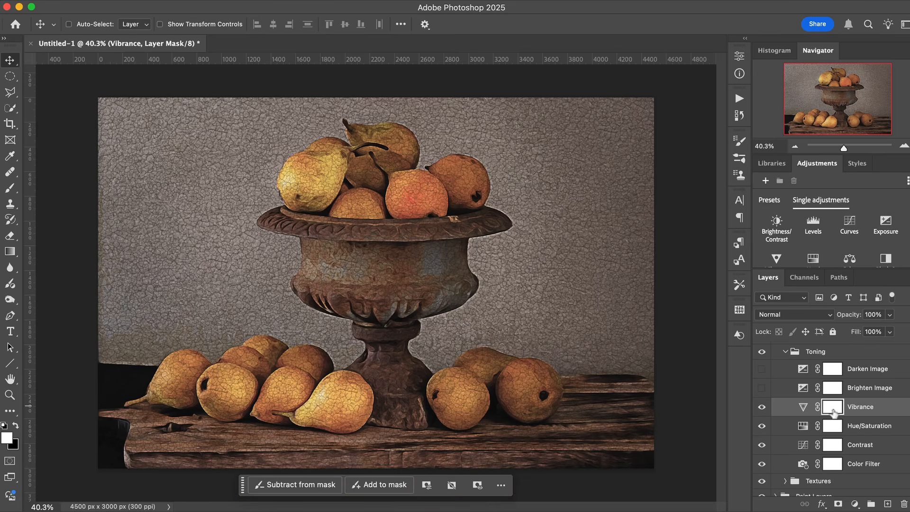
click(804, 409)
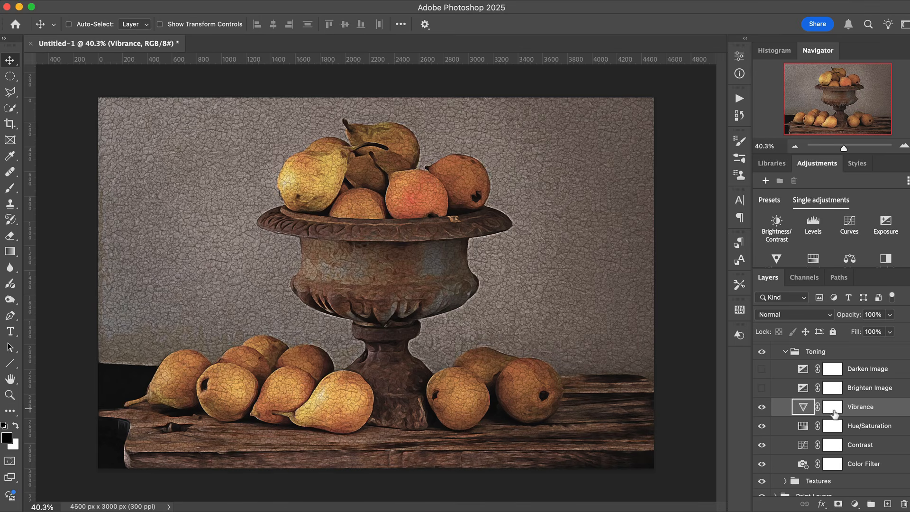
click(834, 409)
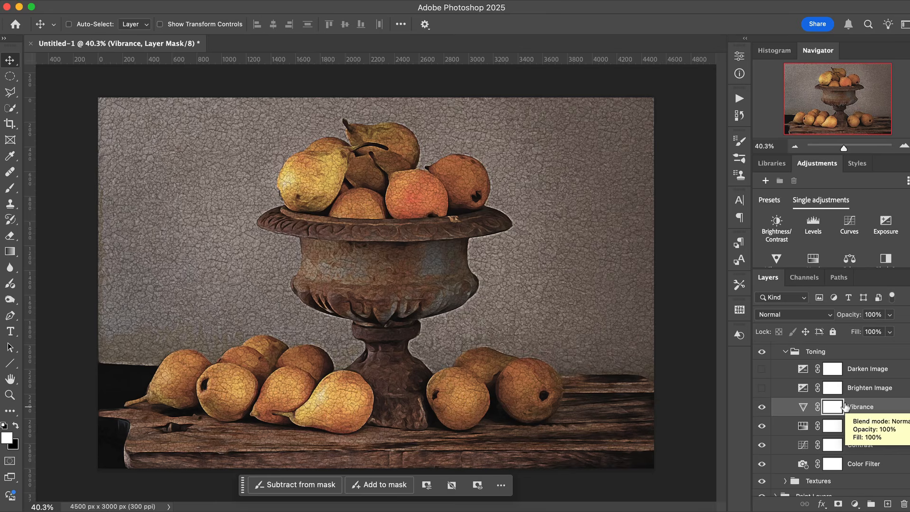
key(b)
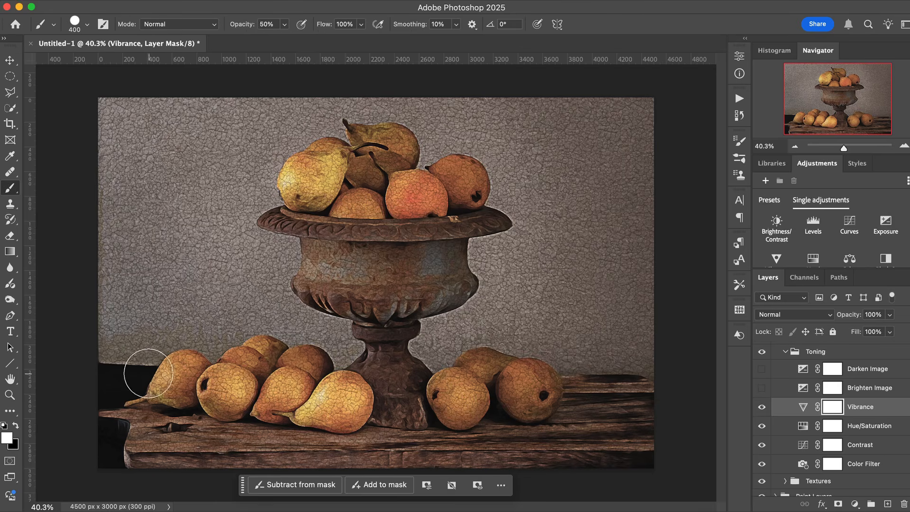
click(17, 426)
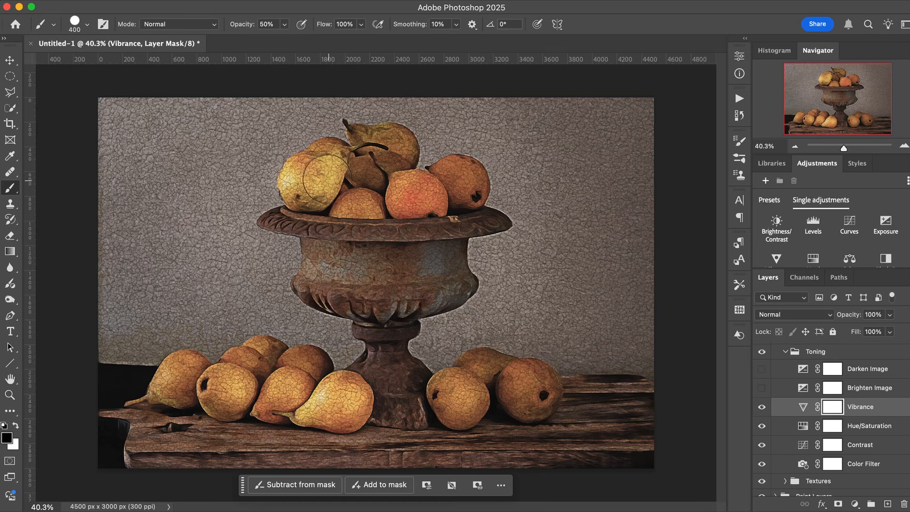
click(329, 163)
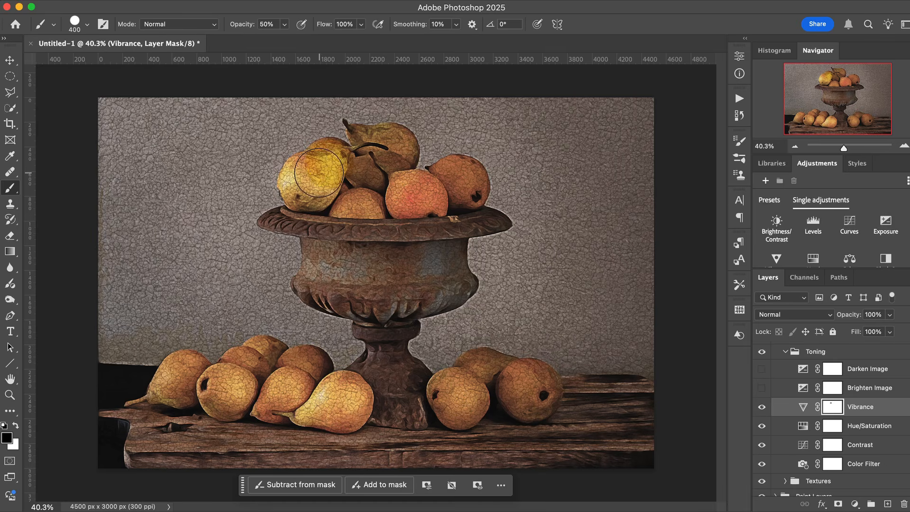
mouse_move(319, 173)
mouse_down()
mouse_move(300, 184)
mouse_move(374, 190)
mouse_move(365, 181)
mouse_move(379, 148)
mouse_move(370, 148)
mouse_move(391, 163)
mouse_move(392, 181)
mouse_move(462, 188)
mouse_move(354, 198)
mouse_up()
mouse_move(186, 384)
mouse_down()
mouse_move(192, 373)
mouse_move(181, 389)
mouse_move(227, 383)
mouse_move(271, 369)
mouse_move(263, 361)
mouse_move(261, 377)
mouse_move(273, 390)
mouse_move(298, 383)
mouse_up()
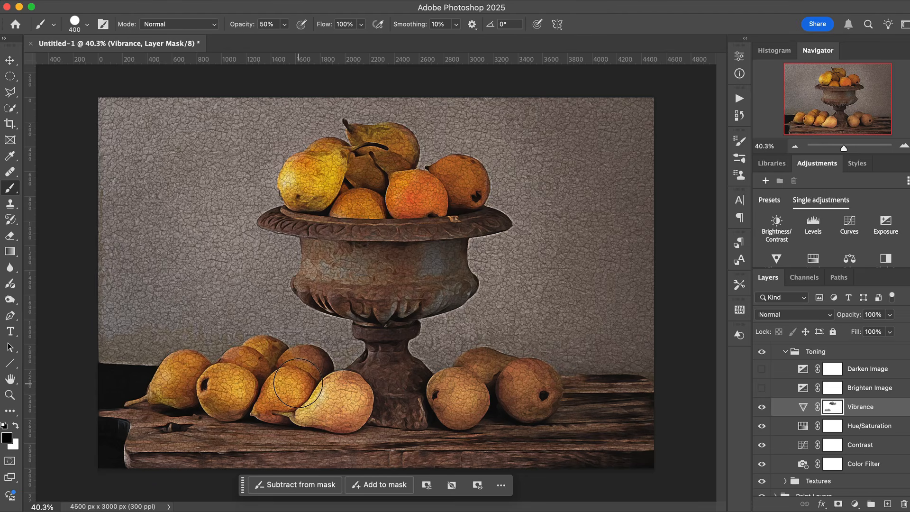
Raise the brush opacity to 100% and paint over all the fruit in the urn and on the table in the Vibrance mask.
click(285, 25)
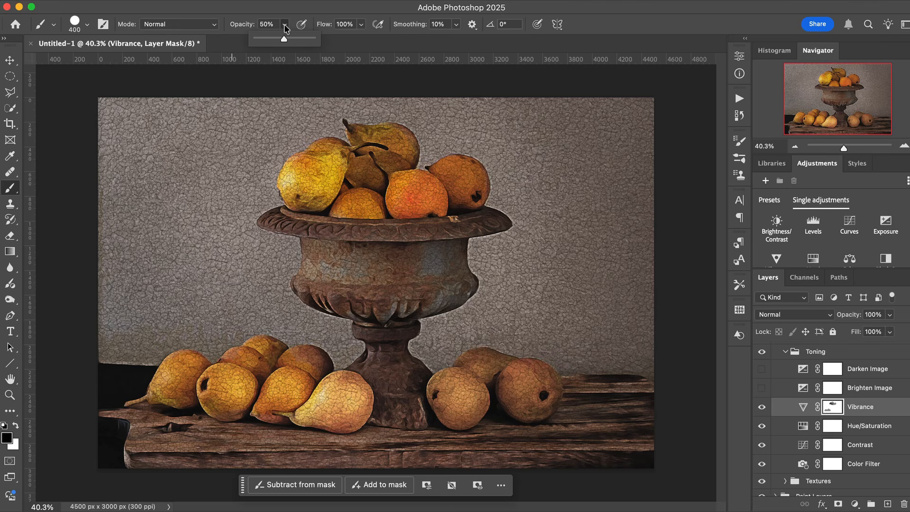
drag(284, 40, 317, 40)
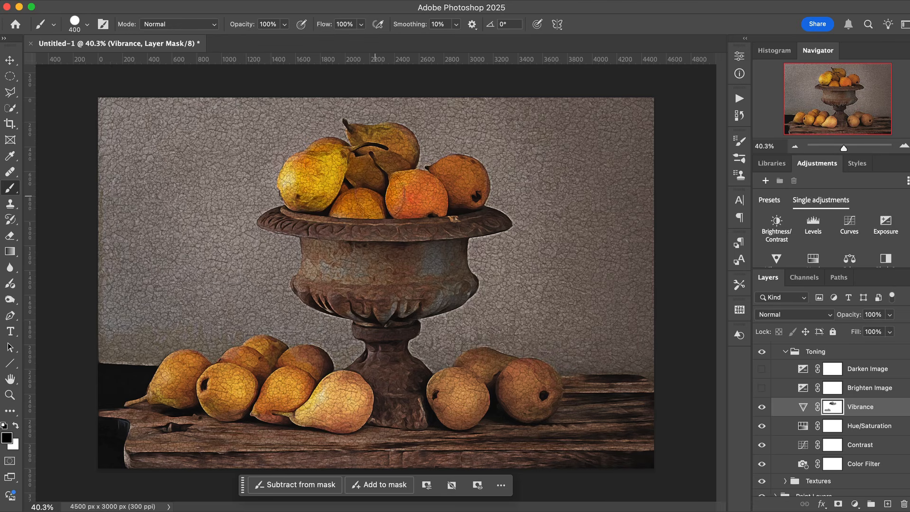
mouse_move(368, 160)
mouse_down()
mouse_move(386, 152)
mouse_move(461, 182)
mouse_up()
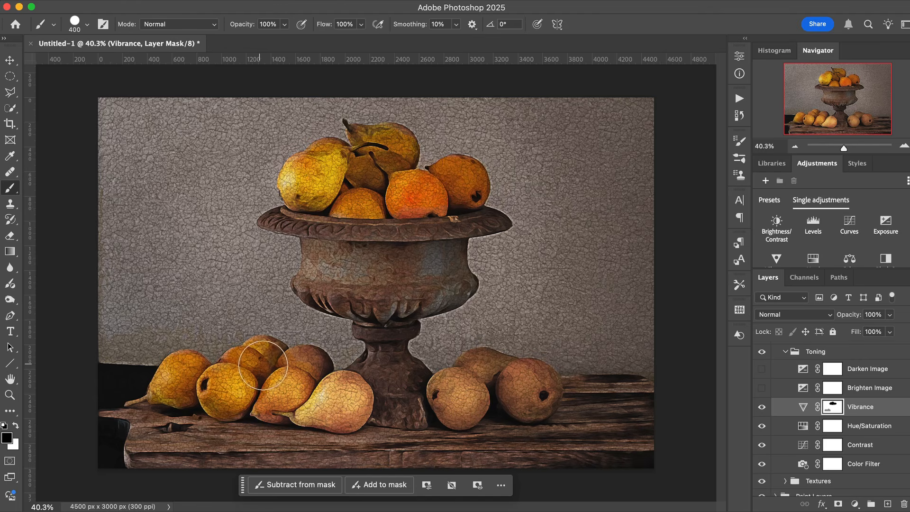
mouse_move(286, 378)
mouse_down()
mouse_move(309, 368)
mouse_move(278, 400)
mouse_move(335, 399)
mouse_move(331, 392)
mouse_move(351, 402)
mouse_up()
mouse_move(448, 394)
mouse_down()
mouse_move(466, 398)
mouse_move(485, 373)
mouse_move(513, 371)
mouse_move(534, 397)
mouse_move(540, 388)
mouse_move(457, 400)
mouse_up()
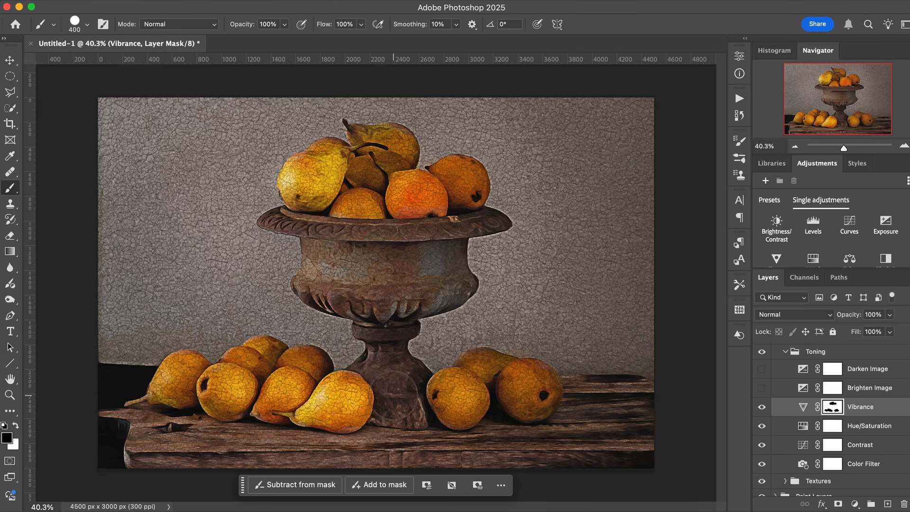
Toggle the Vibrance layer's visibility to compare the masked fruit colors across the whole painting.
scroll(417, 320, down, 2)
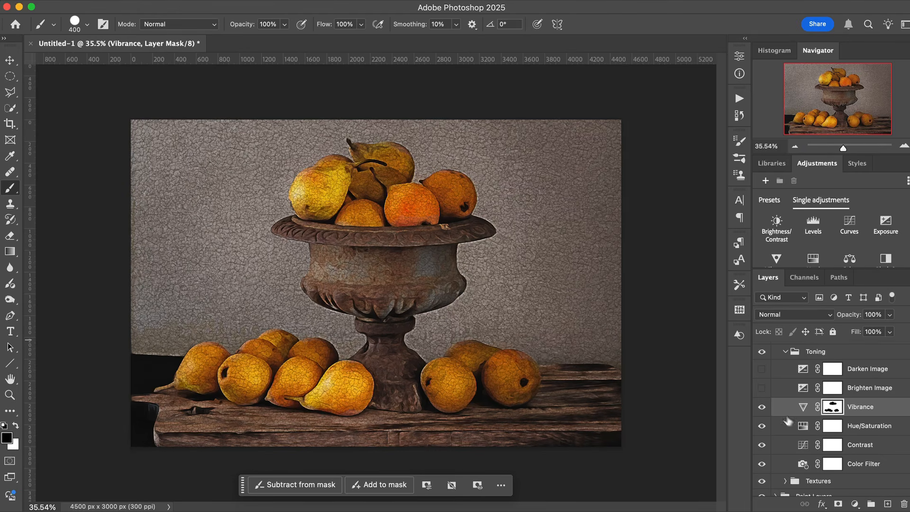
click(761, 407)
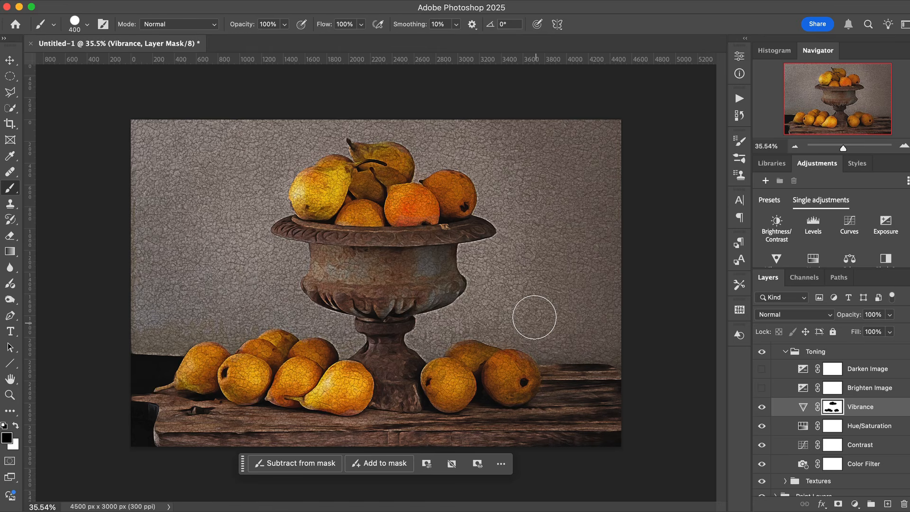
scroll(529, 316, up, 3)
scroll(529, 316, down, 1)
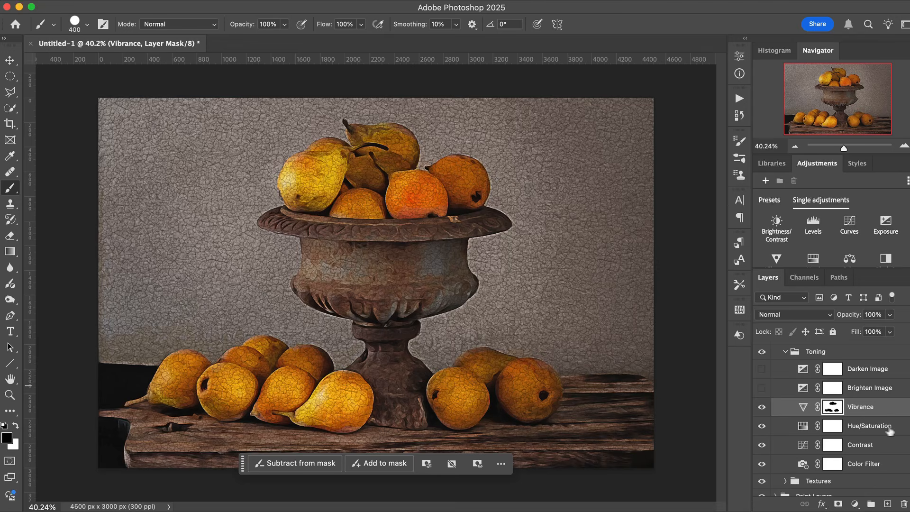
Try a saturation change on the yellows in the Hue/Saturation adjustment, and reset the value to 0.
double_click(801, 428)
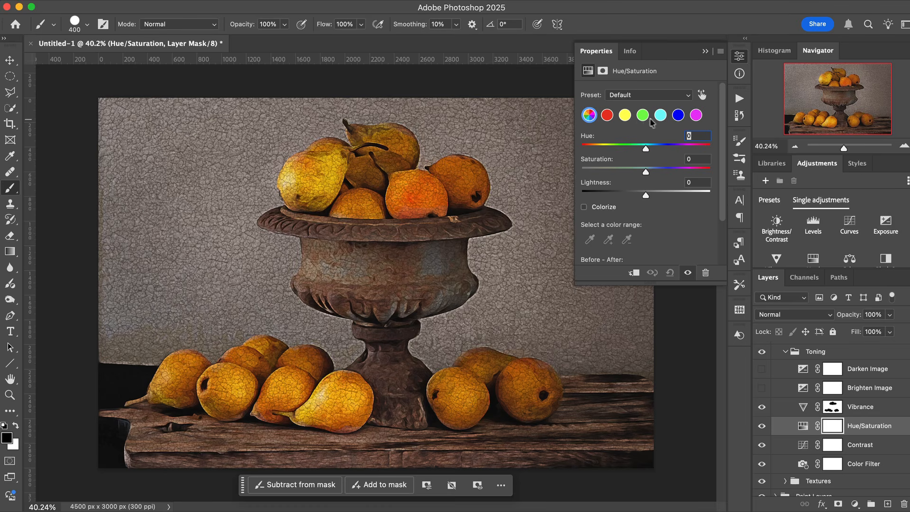
click(625, 115)
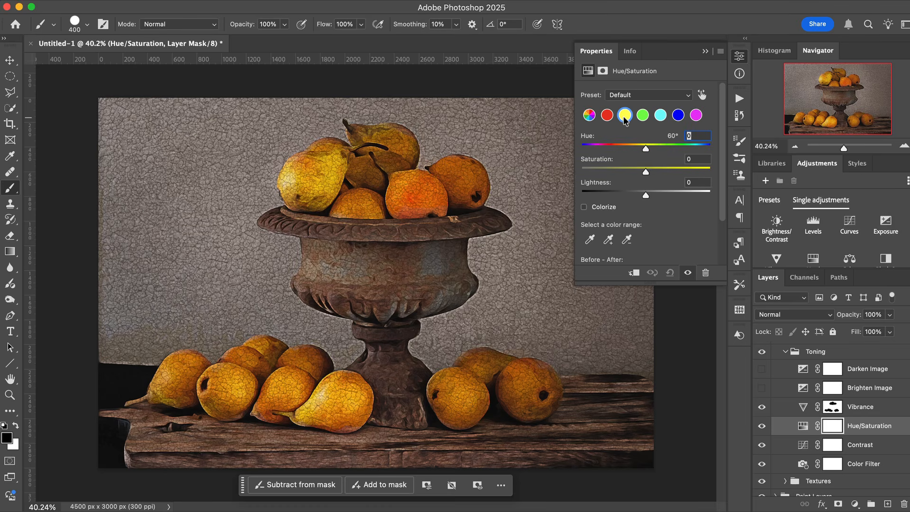
click(642, 115)
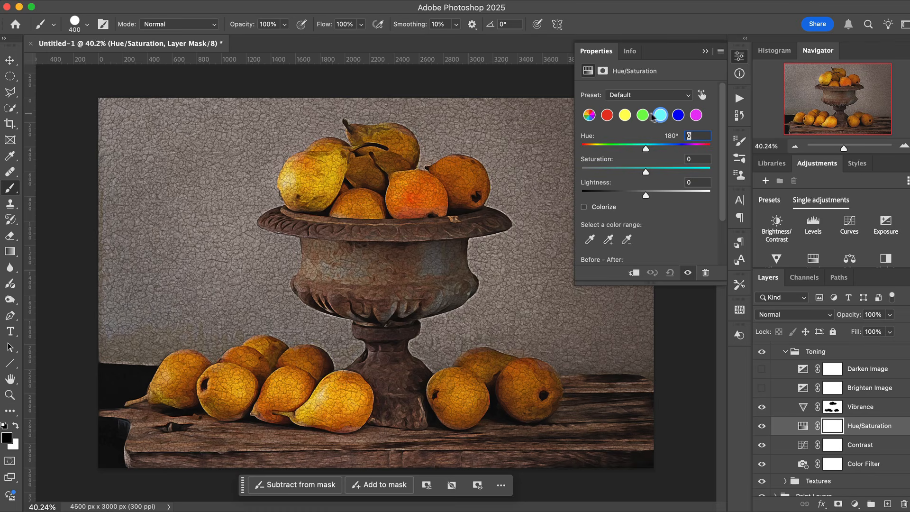
click(625, 115)
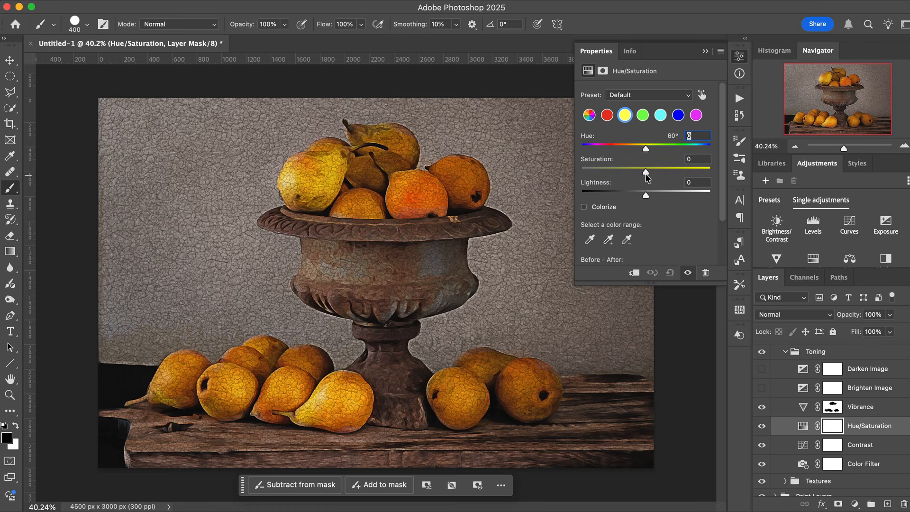
mouse_move(647, 177)
mouse_down()
mouse_move(688, 176)
mouse_move(645, 177)
mouse_move(673, 176)
mouse_move(653, 173)
mouse_move(629, 195)
mouse_move(653, 193)
mouse_move(645, 188)
mouse_up()
click(692, 159)
text(0)
click(705, 53)
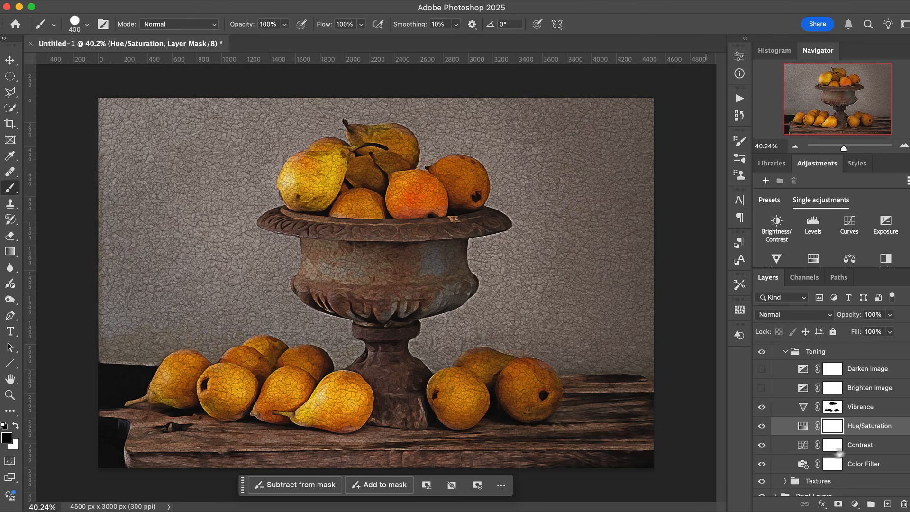
Preview the Color Filter layer by toggling its visibility and adjust the density of its Orange photo filter.
click(865, 447)
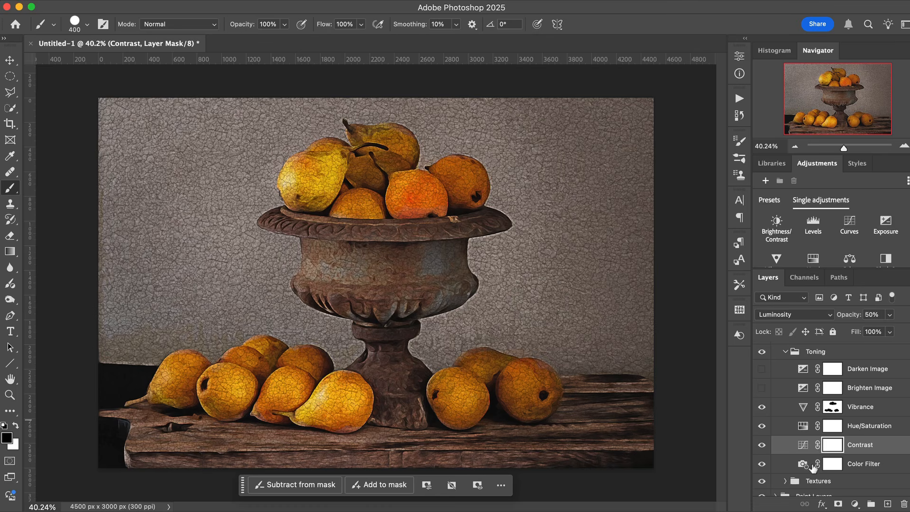
click(762, 463)
double_click(802, 464)
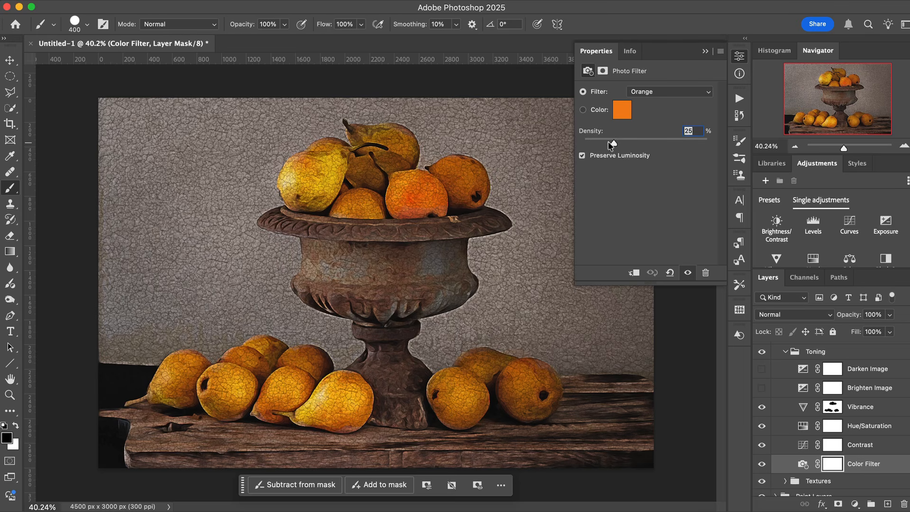
drag(621, 143, 625, 142)
click(705, 51)
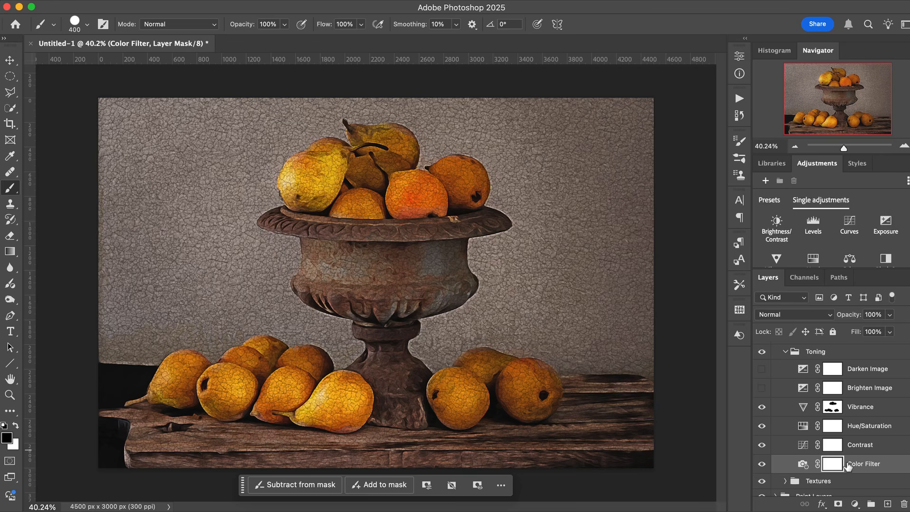
Collapse the Toning group, expand the Textures group, and set the Craquelure Pattern layer's opacity to 45%.
click(786, 353)
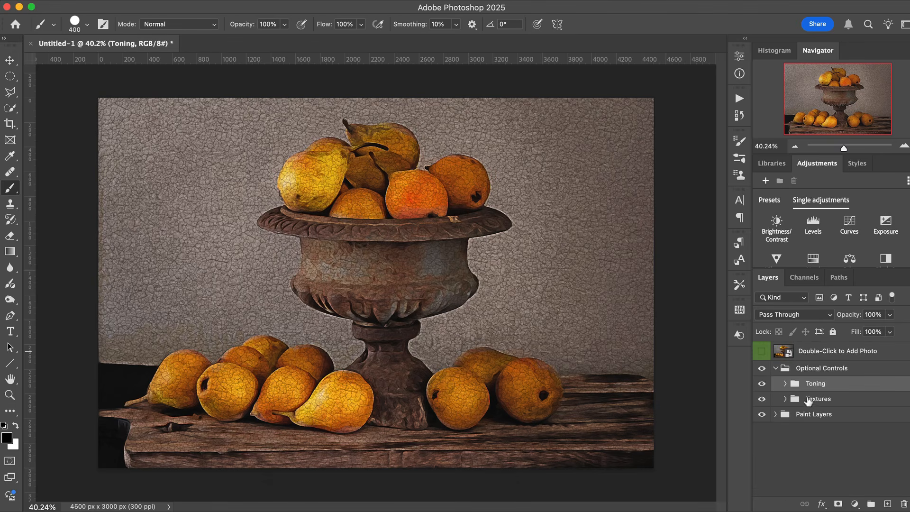
click(786, 399)
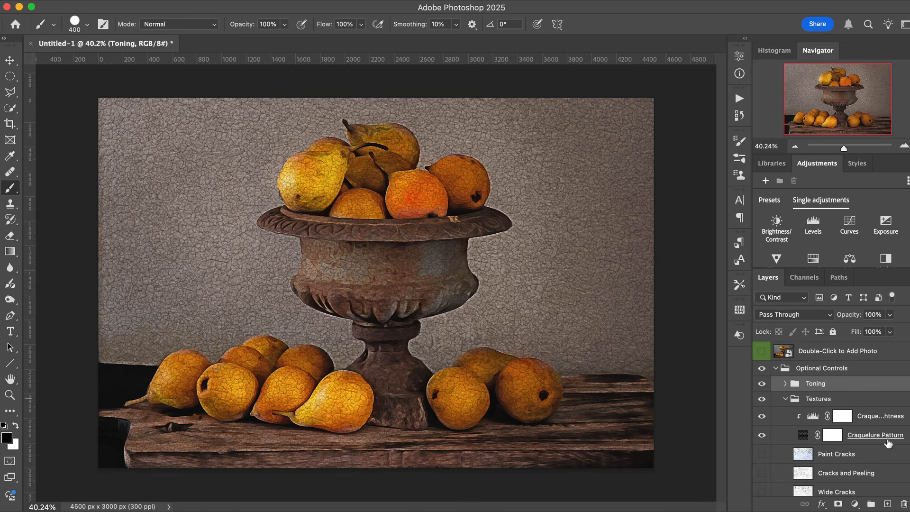
click(803, 434)
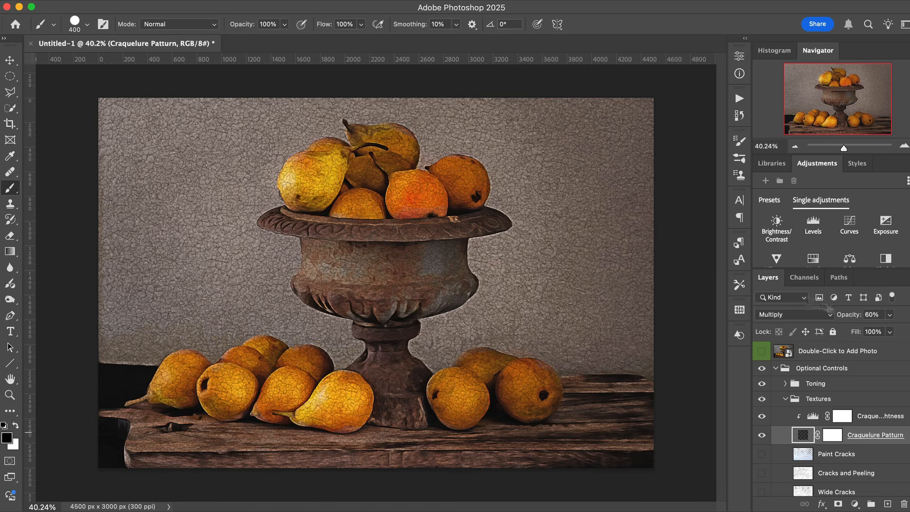
scroll(570, 284, up, 3)
scroll(569, 284, right, 2)
mouse_move(849, 318)
mouse_down()
mouse_move(880, 317)
mouse_move(847, 319)
mouse_up()
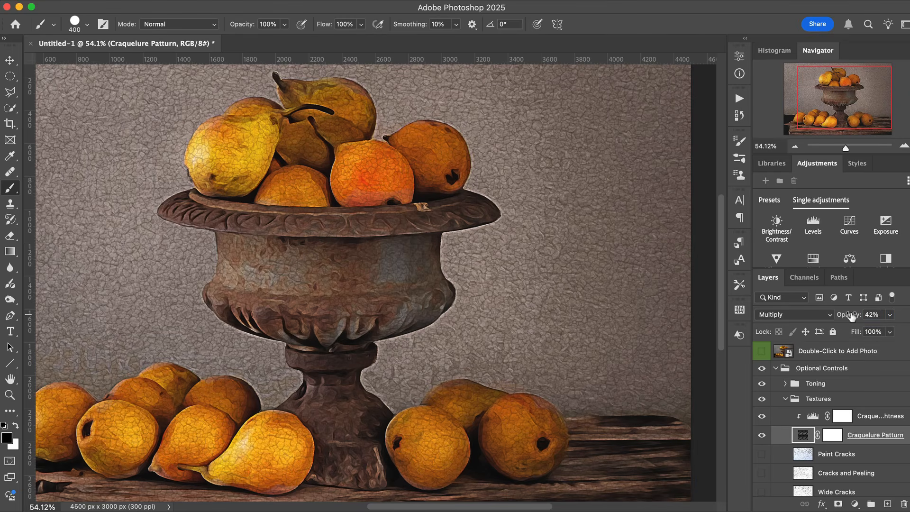
scroll(599, 291, down, 3)
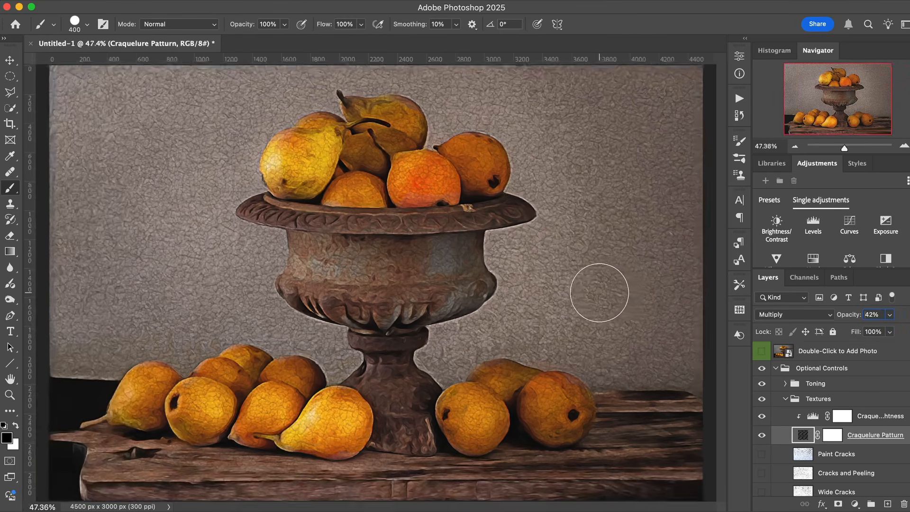
scroll(599, 292, up, 1)
drag(847, 318, 851, 318)
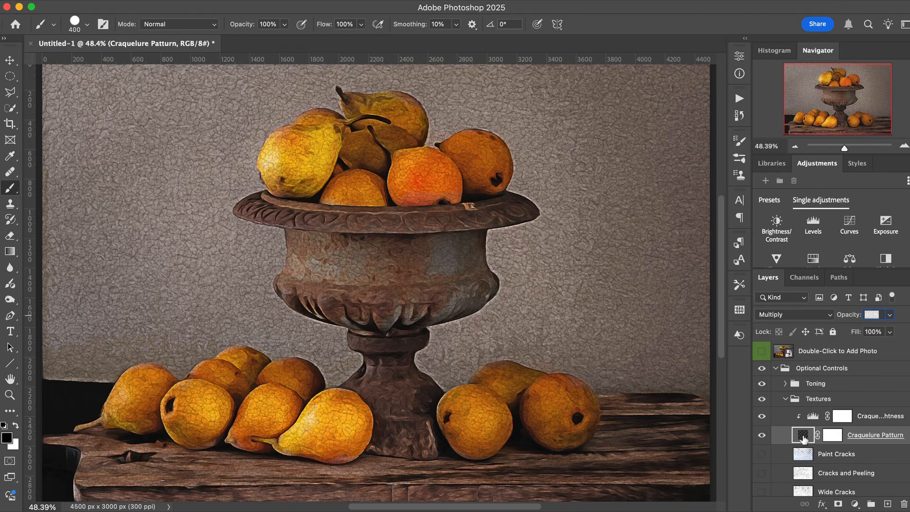
Set the scale of the craquelure pattern fill to 122% and inspect the cracks around the urn up close.
double_click(803, 436)
click(556, 252)
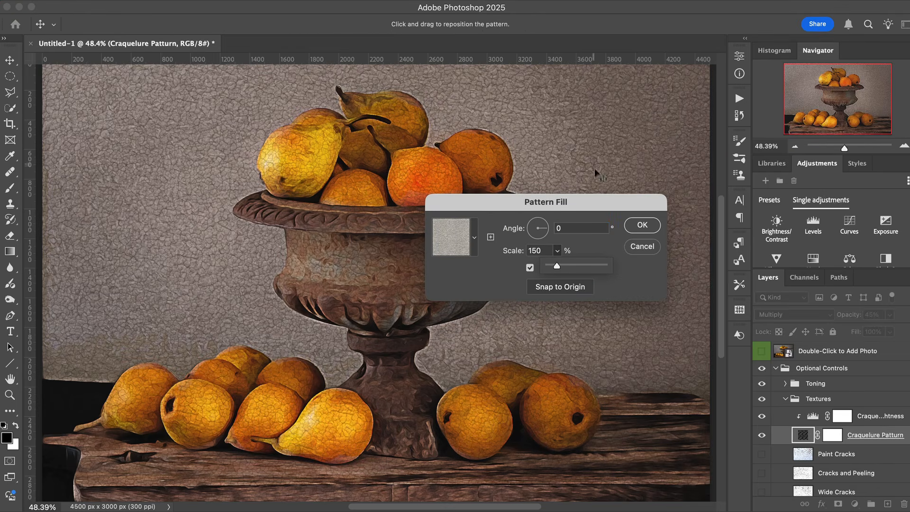
drag(558, 266, 555, 268)
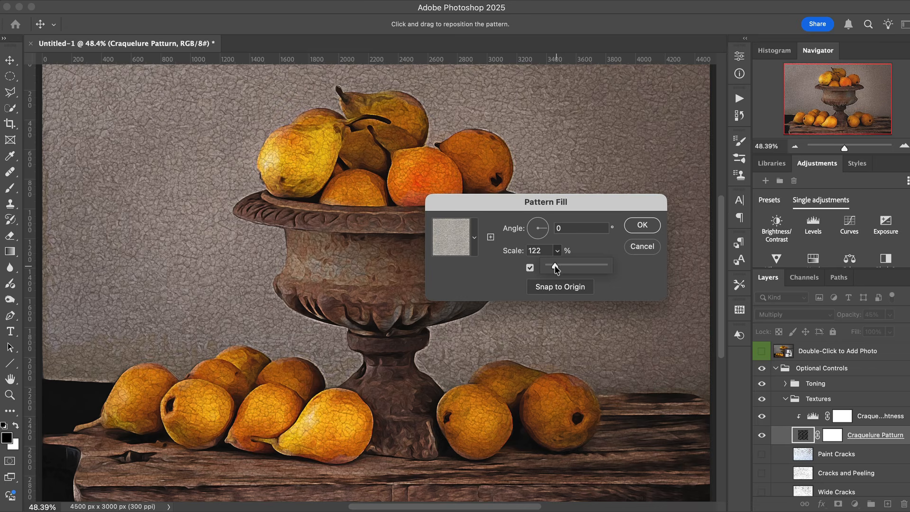
click(642, 225)
scroll(618, 229, up, 5)
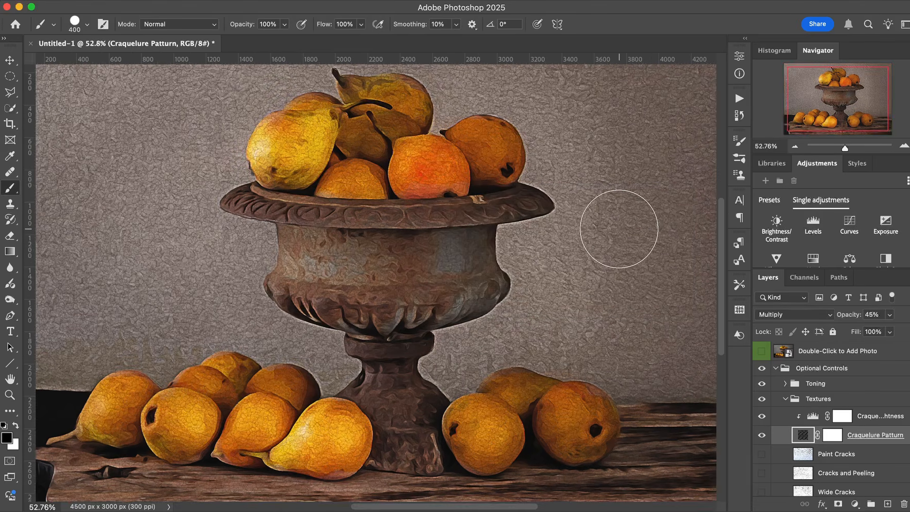
scroll(617, 230, right, 2)
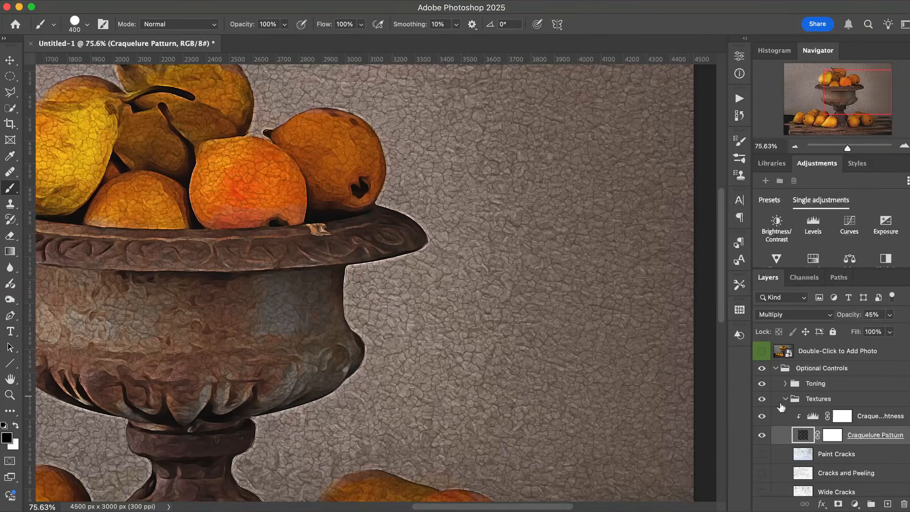
Try scales of 200% and 500% for the Craquelure Pattern fill, and cancel the changes.
double_click(803, 436)
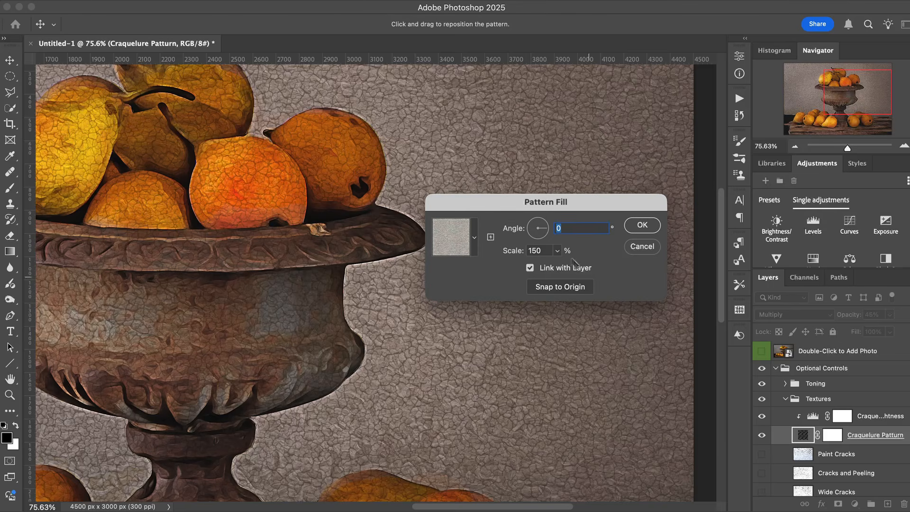
double_click(544, 251)
text(200)
key(Tab)
double_click(542, 248)
text(500)
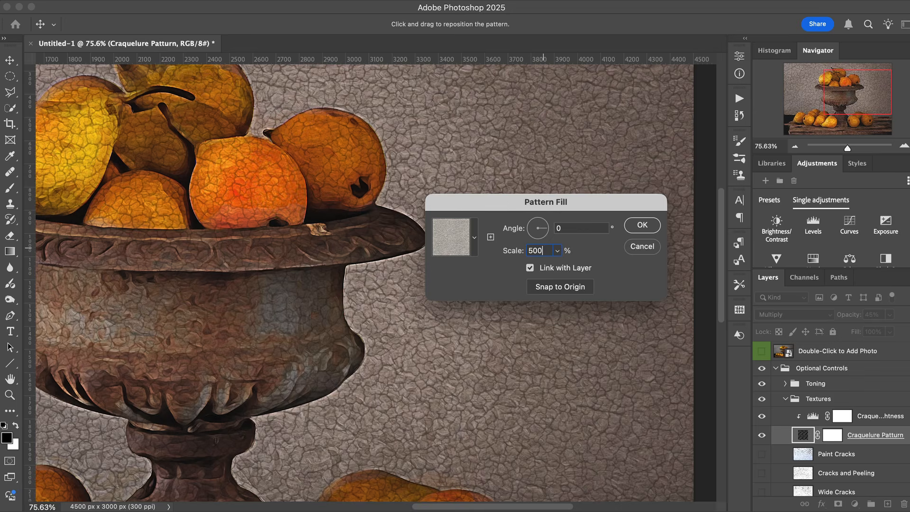
key(Tab)
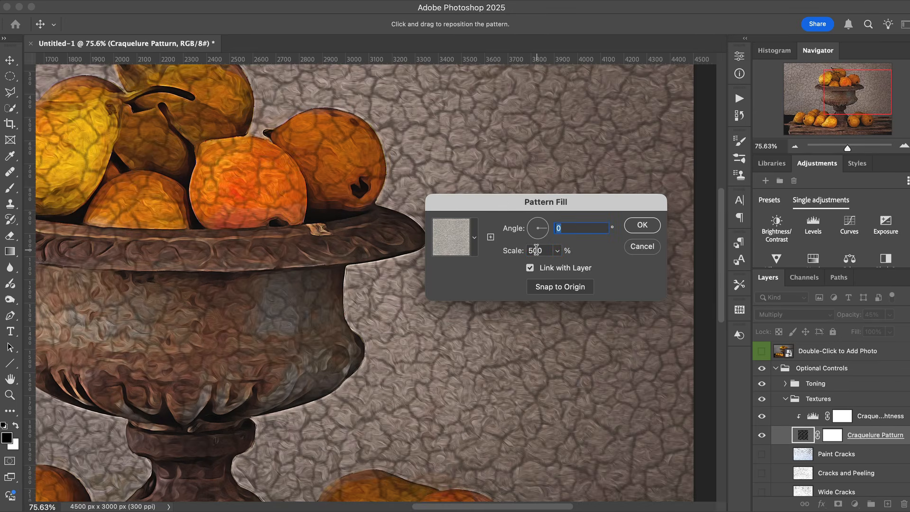
text(150)
key(Escape)
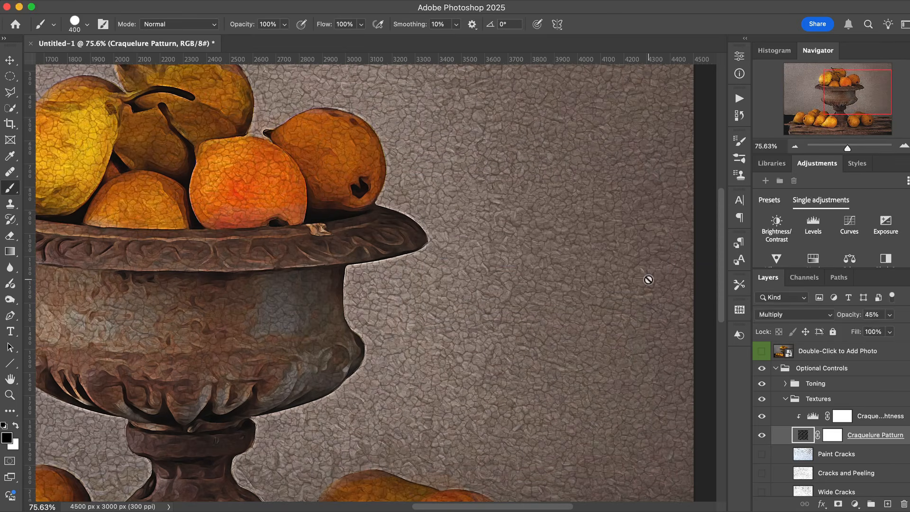
Set the Craquelure Pattern layer's opacity to 40% and check the cracks across the whole painting.
scroll(548, 277, down, 4)
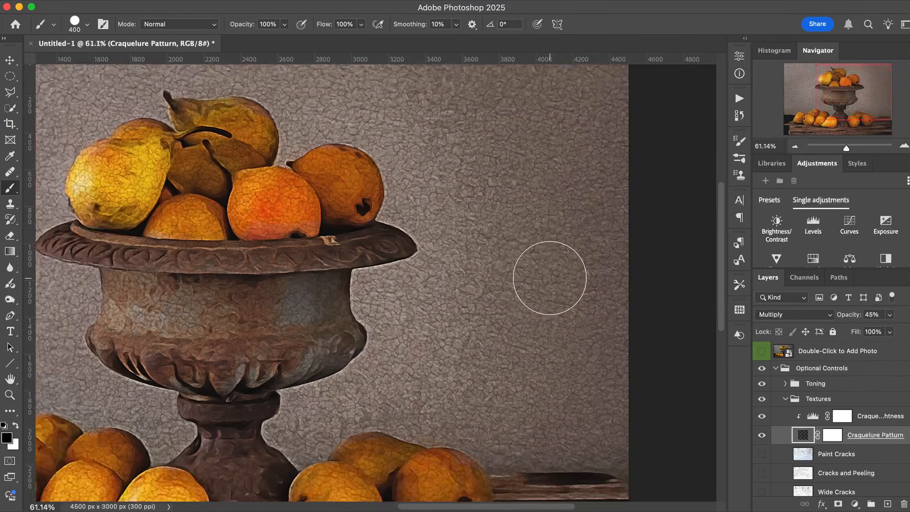
scroll(547, 275, down, 1)
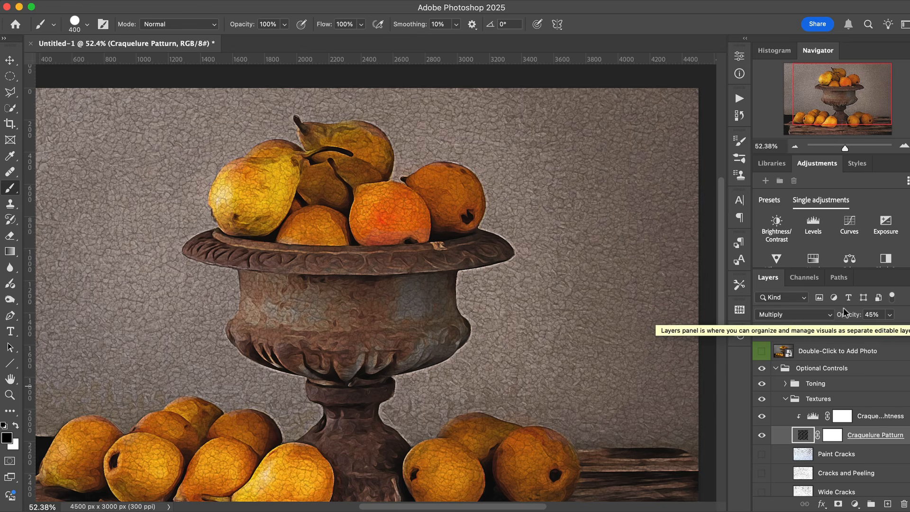
drag(851, 316, 849, 316)
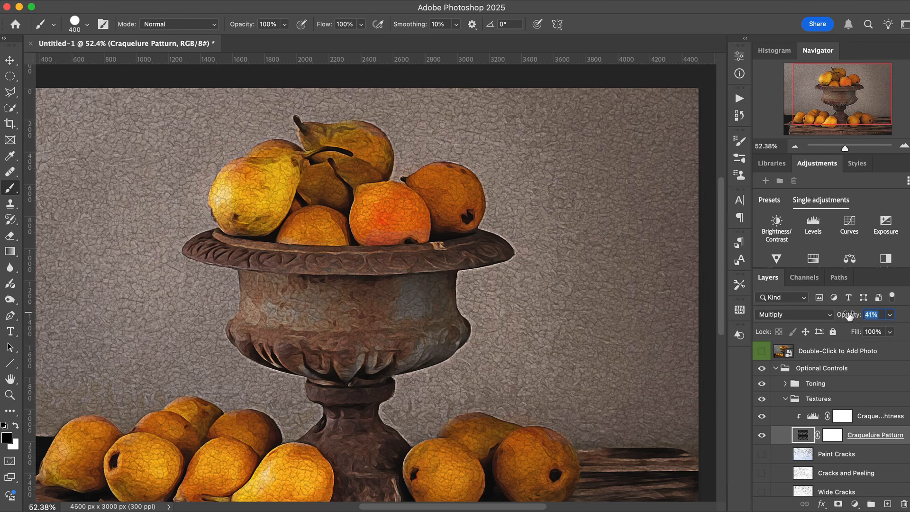
scroll(630, 317, down, 3)
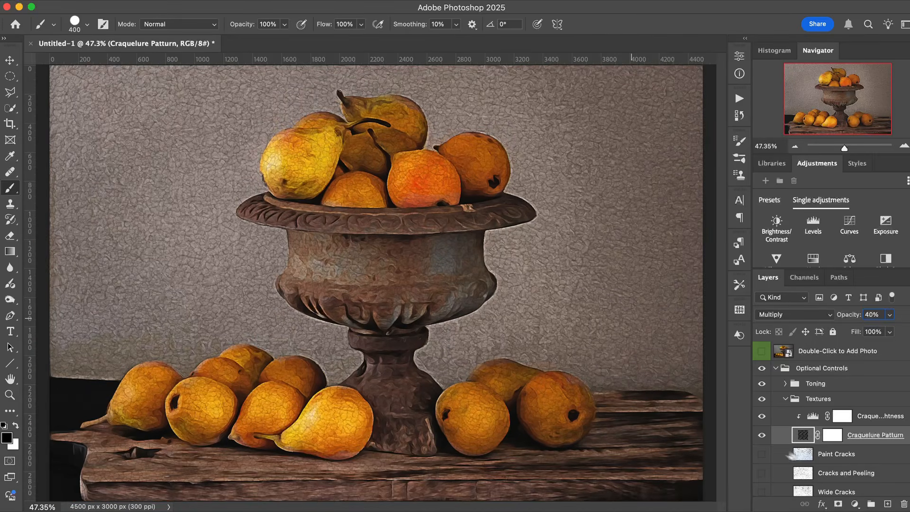
Preview the Paint Cracks, Cracks and Peeling, and Wide Cracks texture layers one at a time, hiding each again.
scroll(787, 463, down, 1)
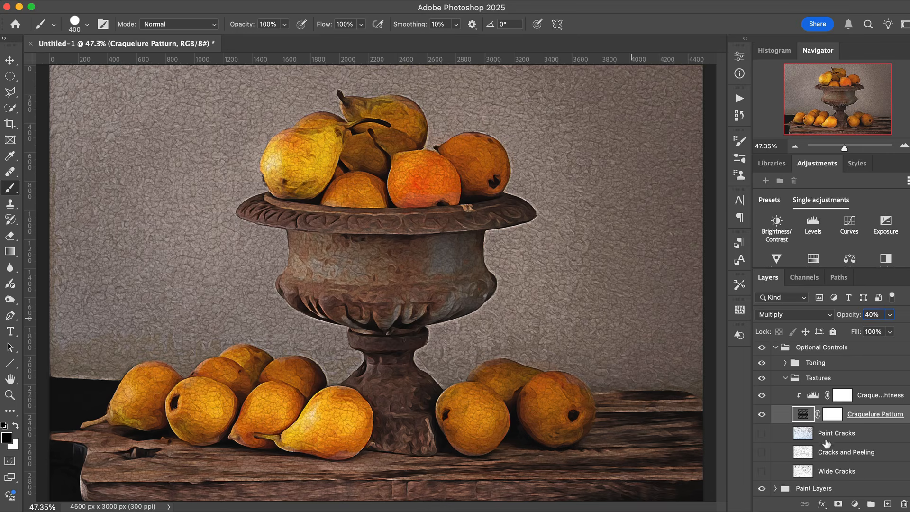
click(761, 434)
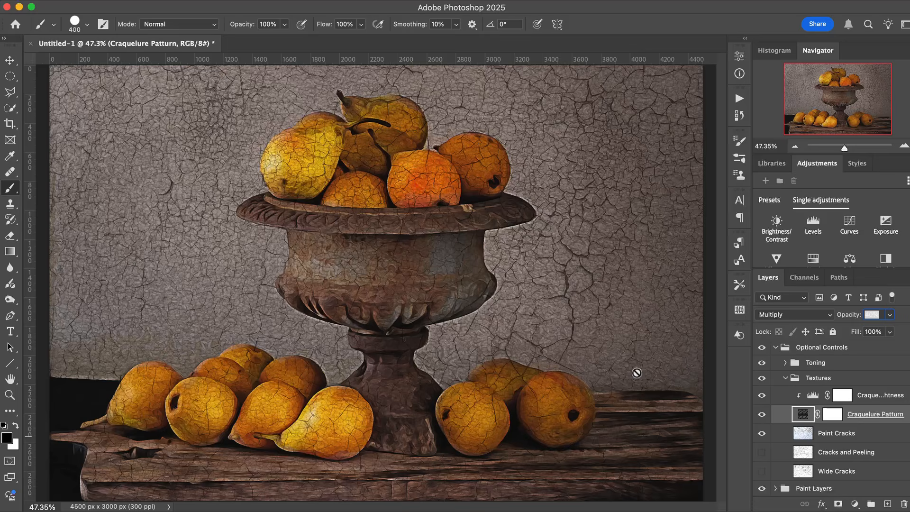
scroll(636, 372, down, 2)
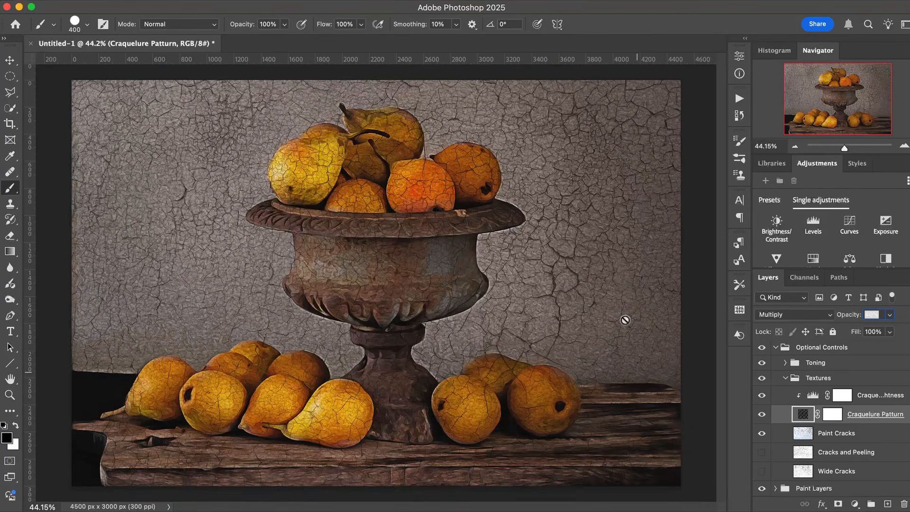
click(761, 433)
click(760, 453)
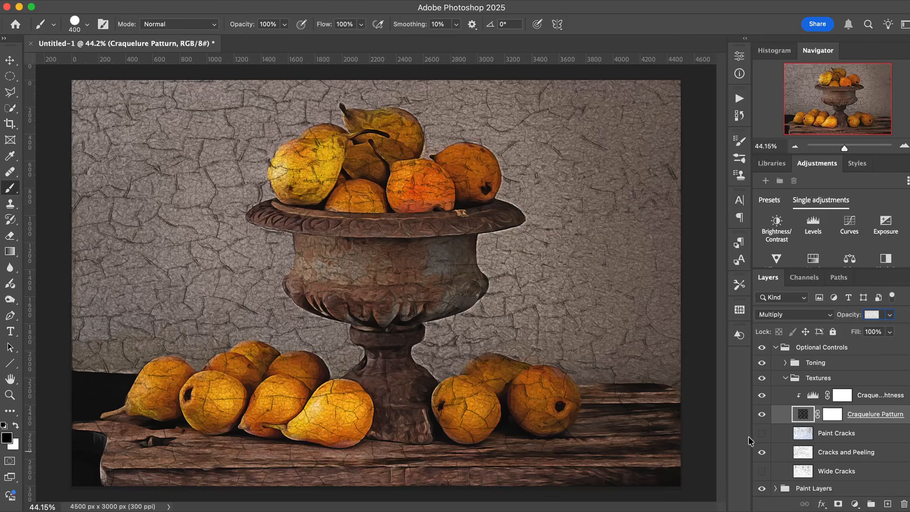
click(761, 452)
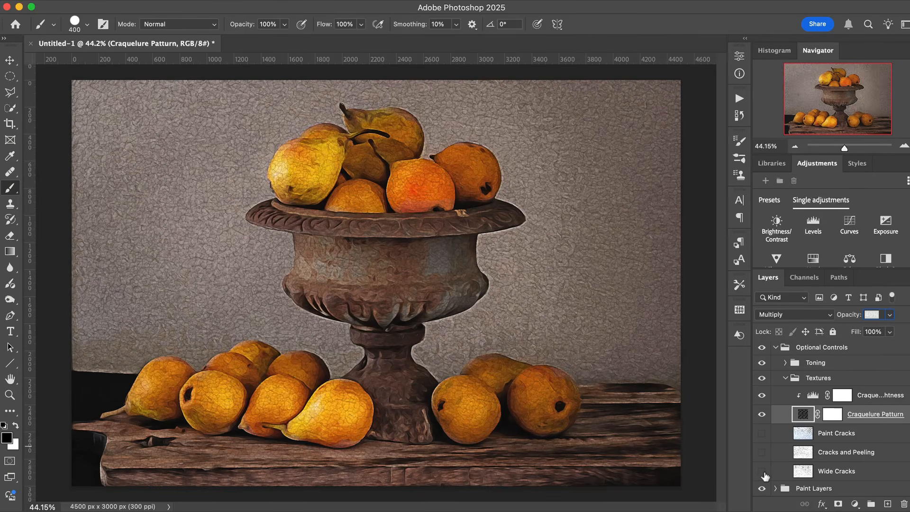
click(761, 471)
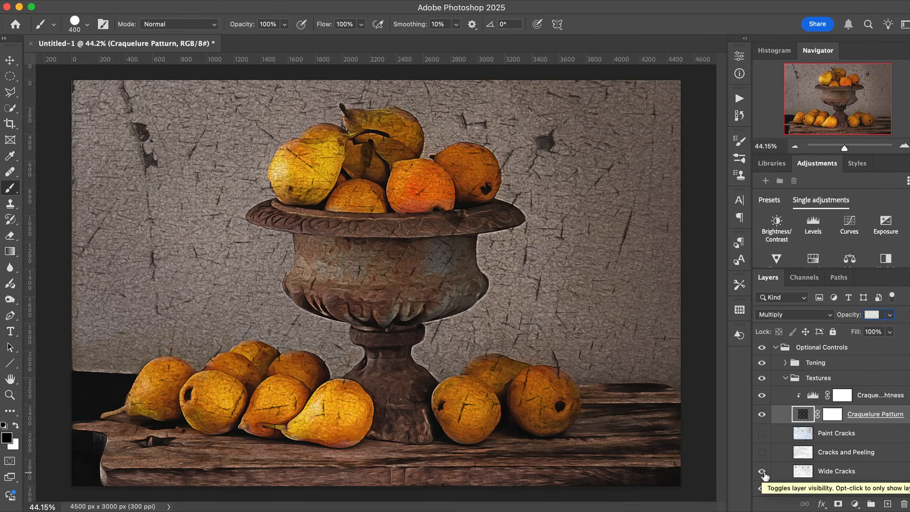
click(761, 471)
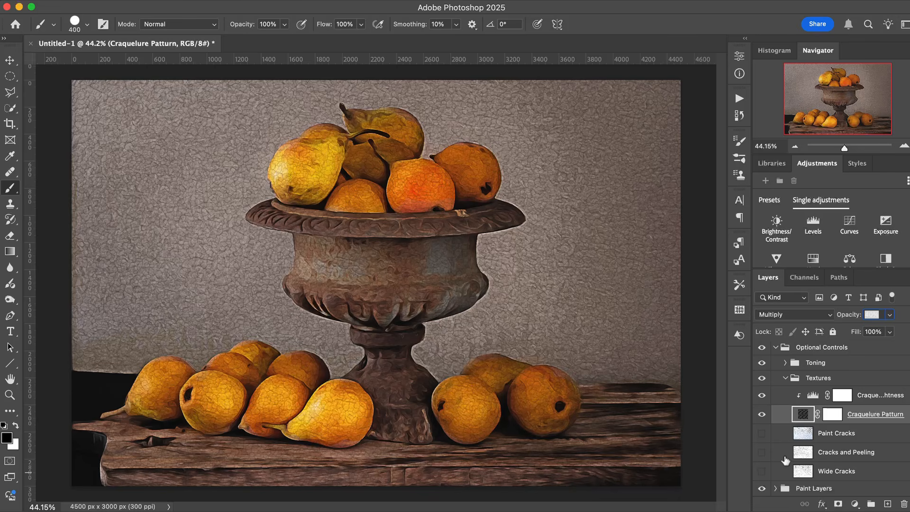
Make the Paint Cracks layer visible and set its opacity to 50%.
click(766, 433)
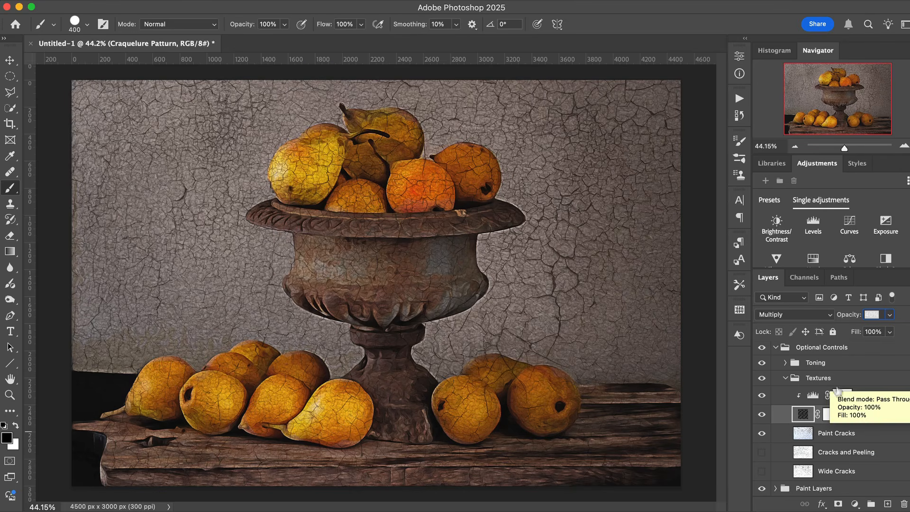
click(805, 434)
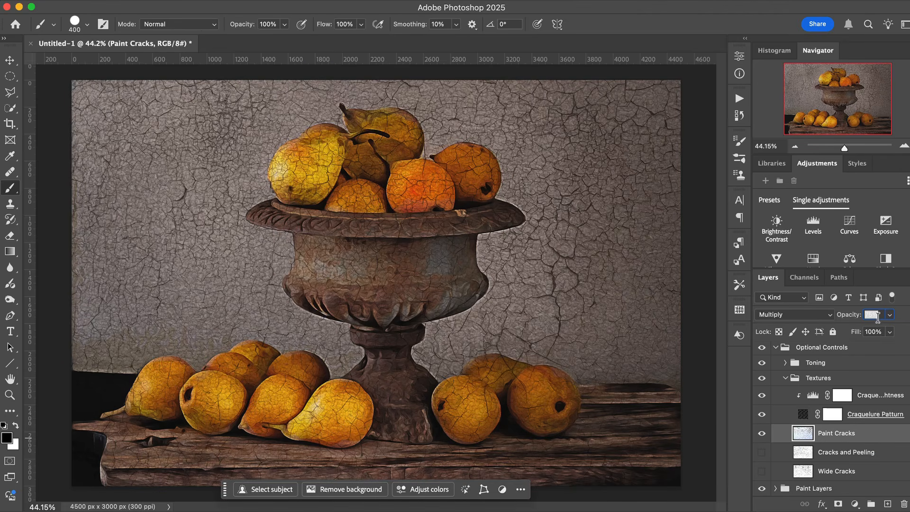
drag(854, 320, 834, 322)
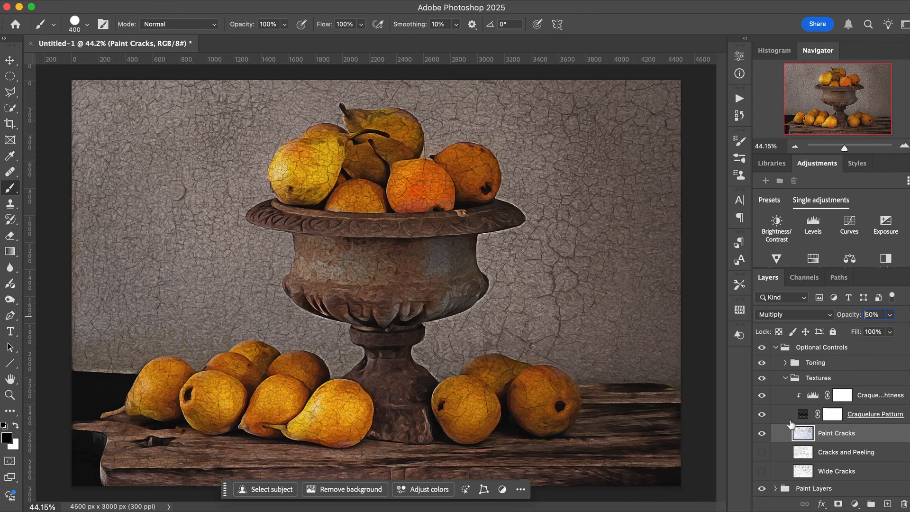
Compare the painting with and without the Paint Cracks layer, and with and without the whole Textures group.
click(761, 433)
click(762, 432)
scroll(618, 374, down, 1)
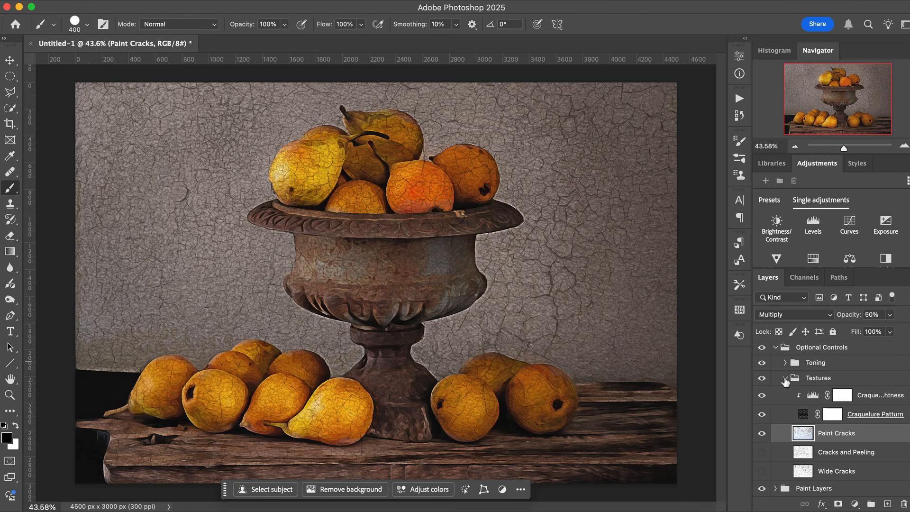
click(761, 378)
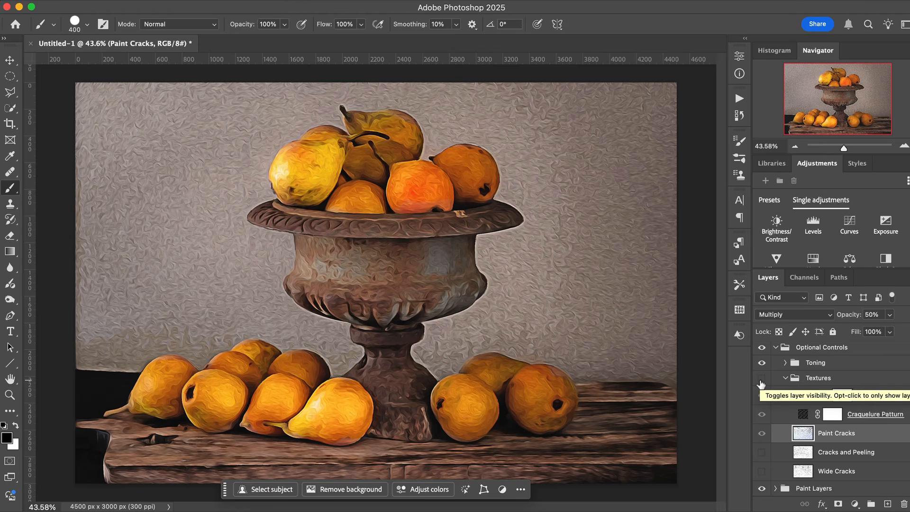
click(760, 379)
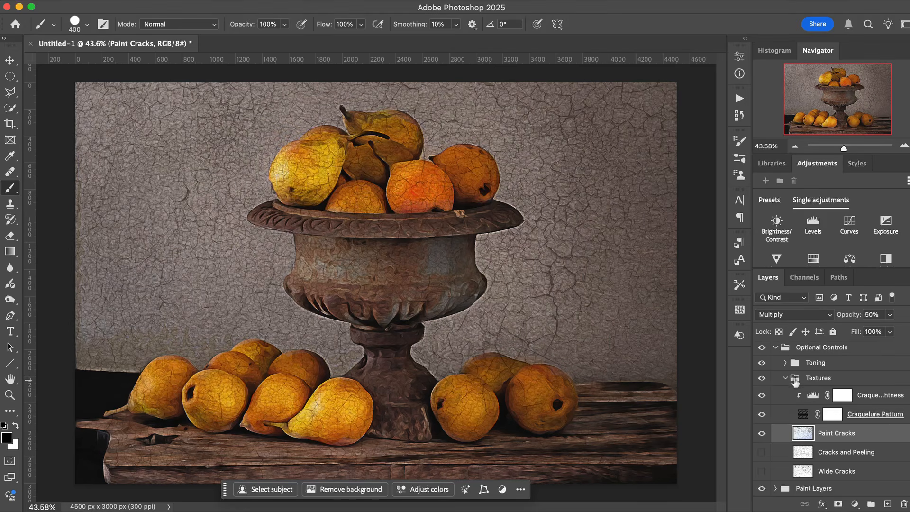
Collapse the Textures and Optional Controls groups, and set the opacity of Detail Highlights in the Paint Layers group to 46%.
click(784, 378)
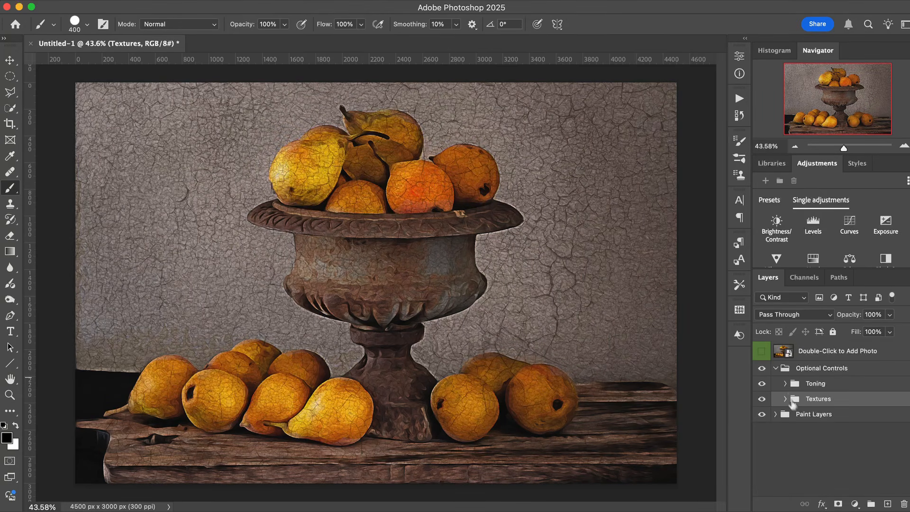
click(775, 368)
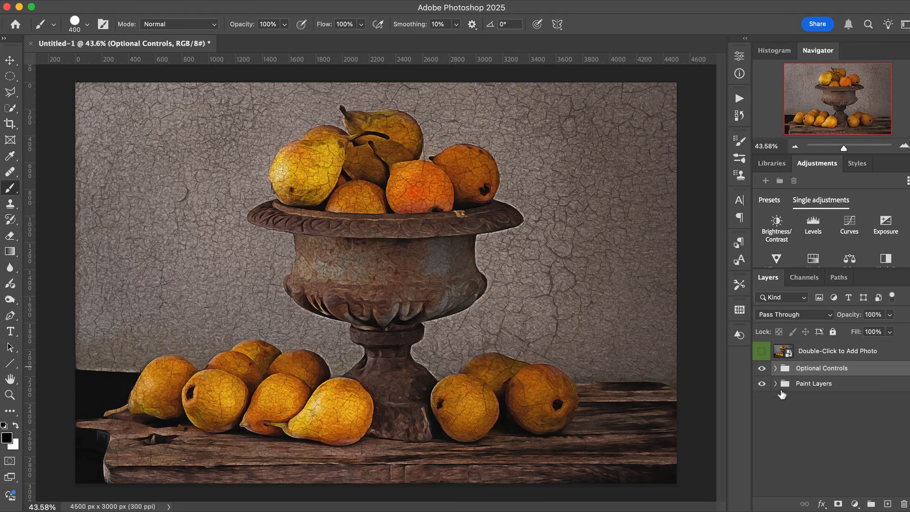
click(775, 384)
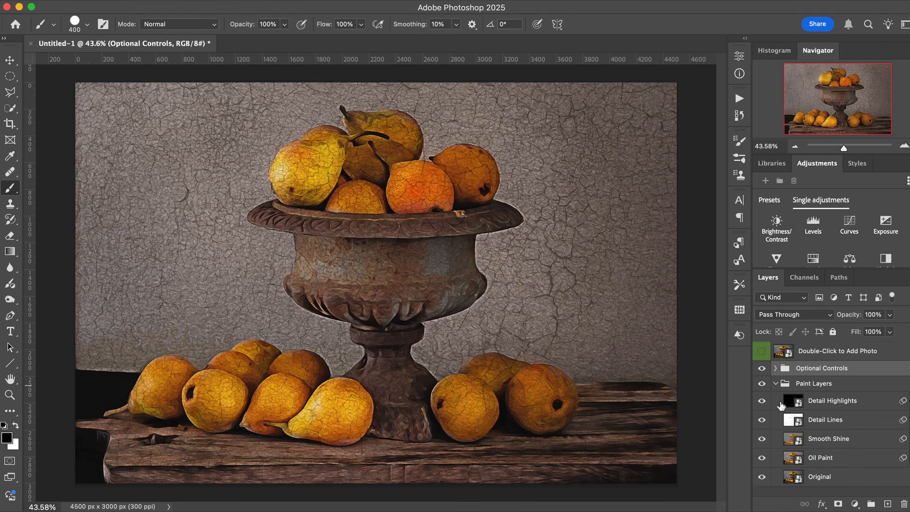
click(781, 404)
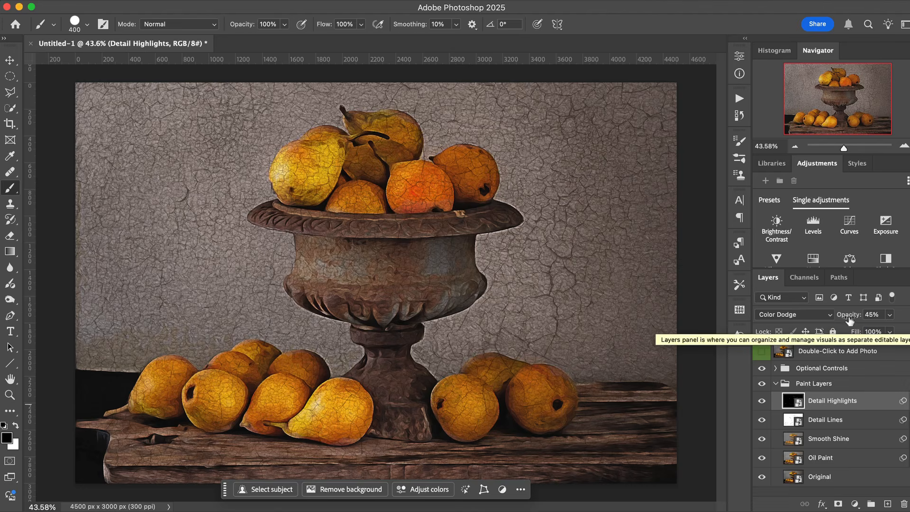
drag(847, 316, 888, 319)
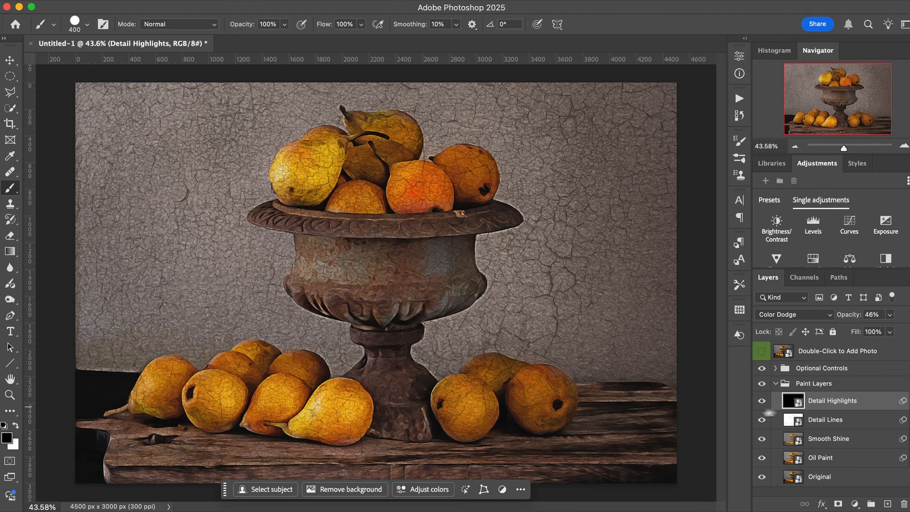
Set the opacity of the Detail Lines layer to 70%.
click(785, 425)
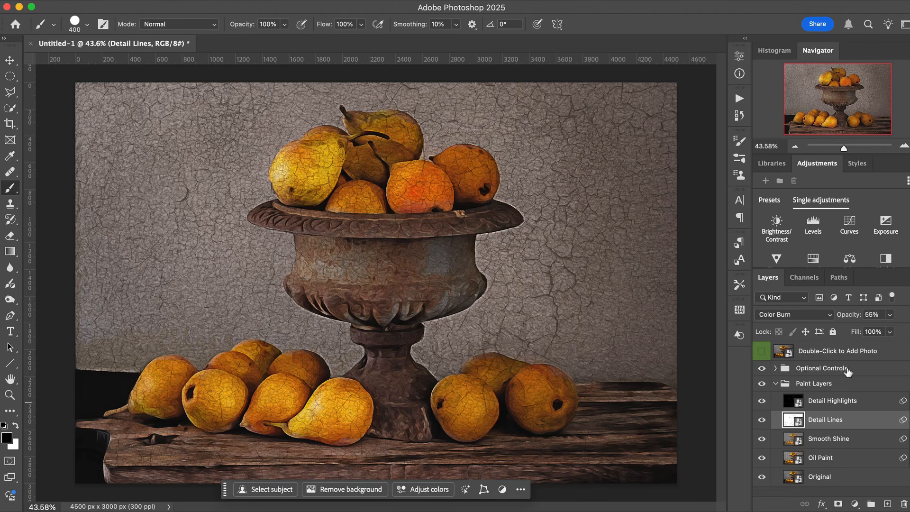
drag(841, 318, 894, 318)
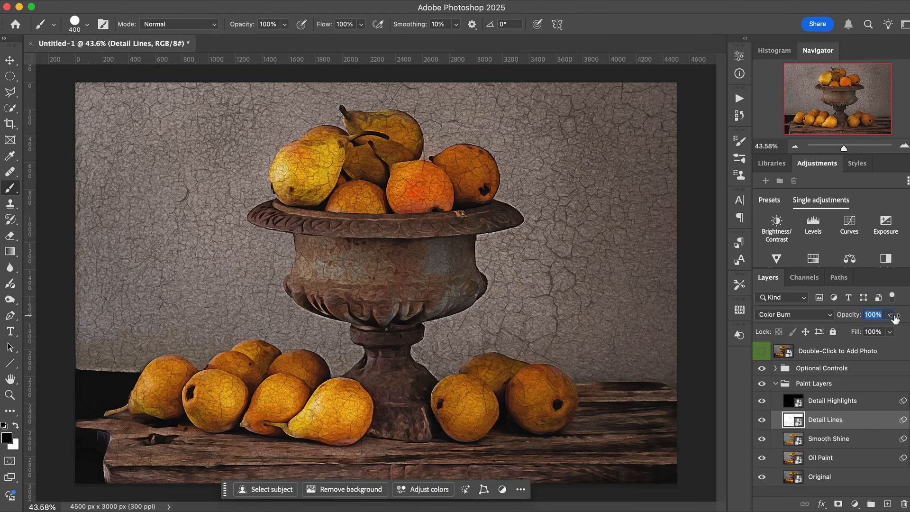
text(70)
key(Return)
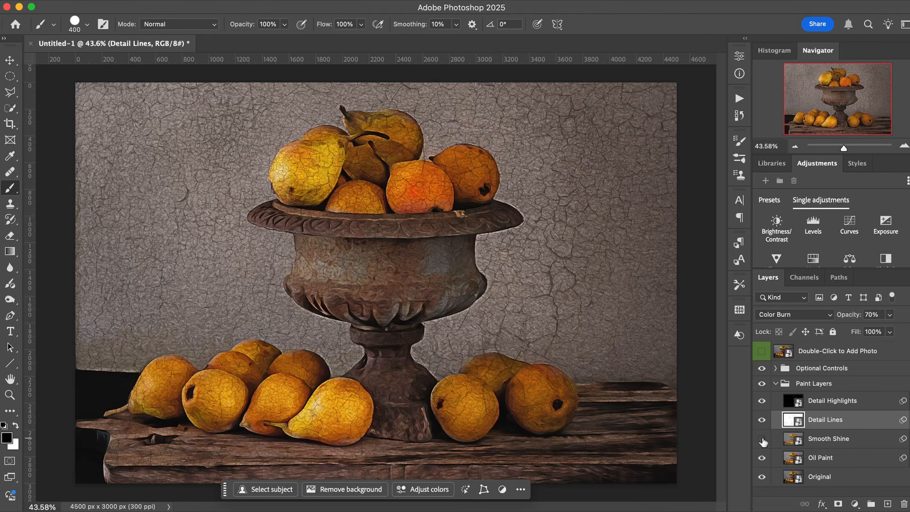
Preview the Smooth Shine layer's effect by toggling its visibility with the Optional Controls group temporarily hidden.
click(761, 368)
click(761, 441)
click(761, 440)
click(762, 440)
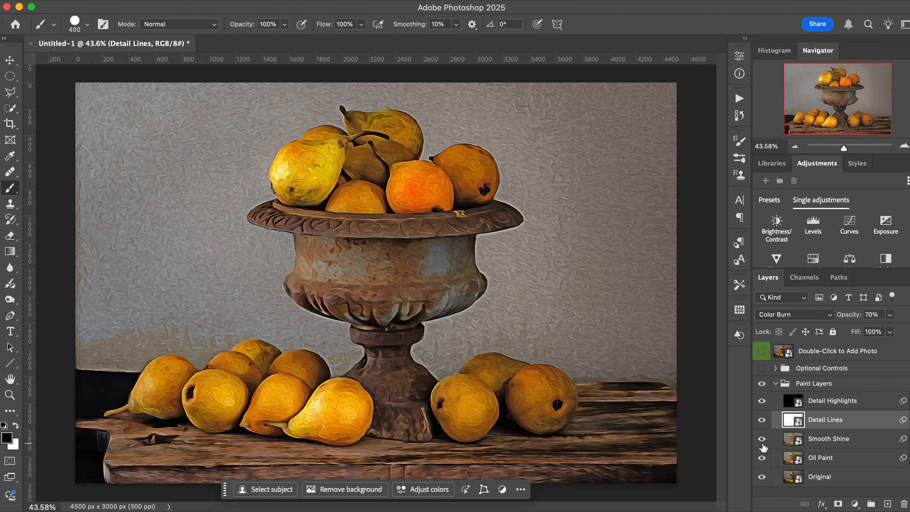
click(761, 368)
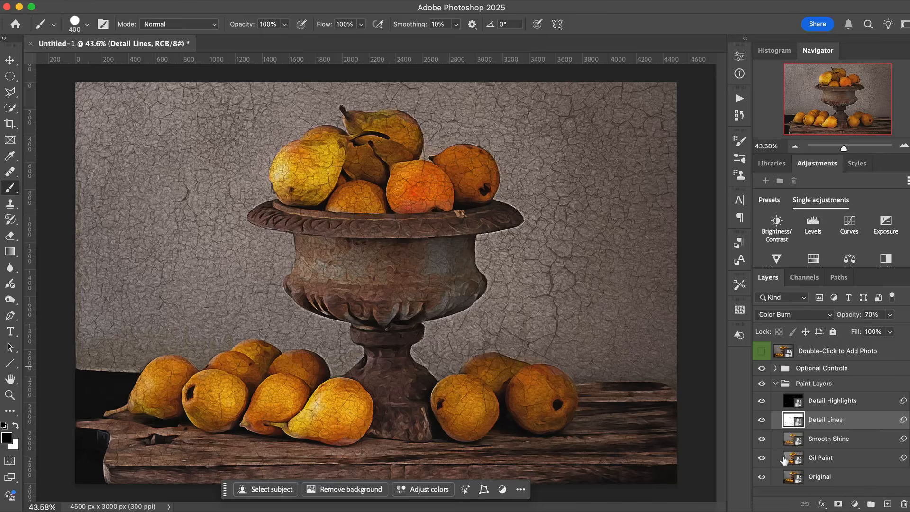
Try lowering the Oil Paint layer's opacity to 0%, and restore it to 100%.
click(781, 459)
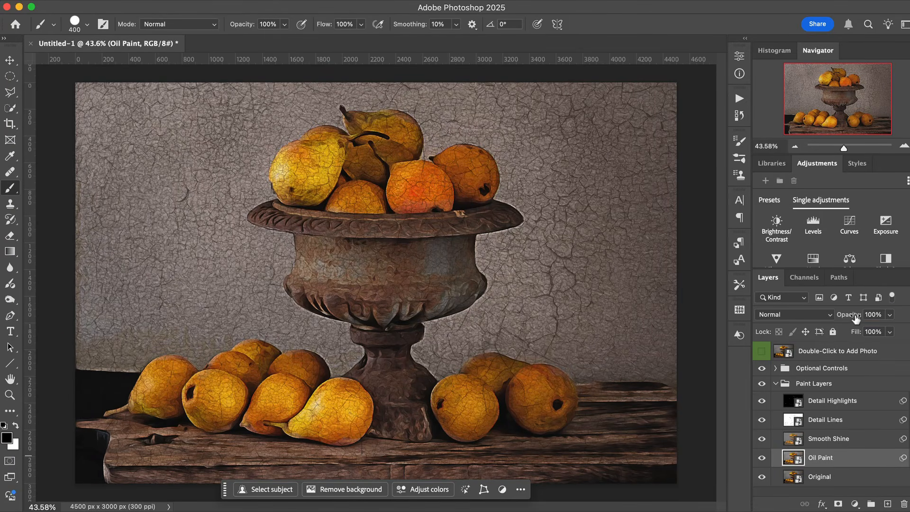
mouse_move(841, 318)
mouse_down()
mouse_move(764, 324)
mouse_move(880, 320)
mouse_move(710, 325)
mouse_up()
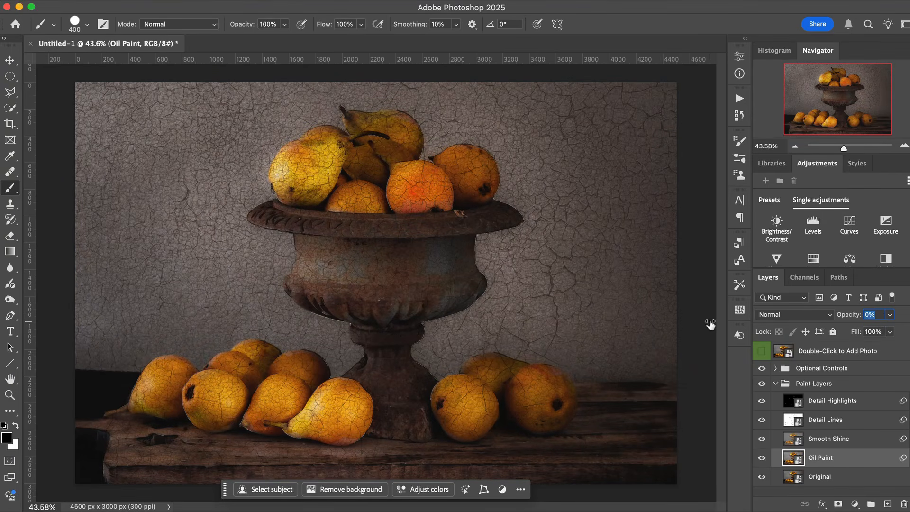
drag(710, 325, 777, 322)
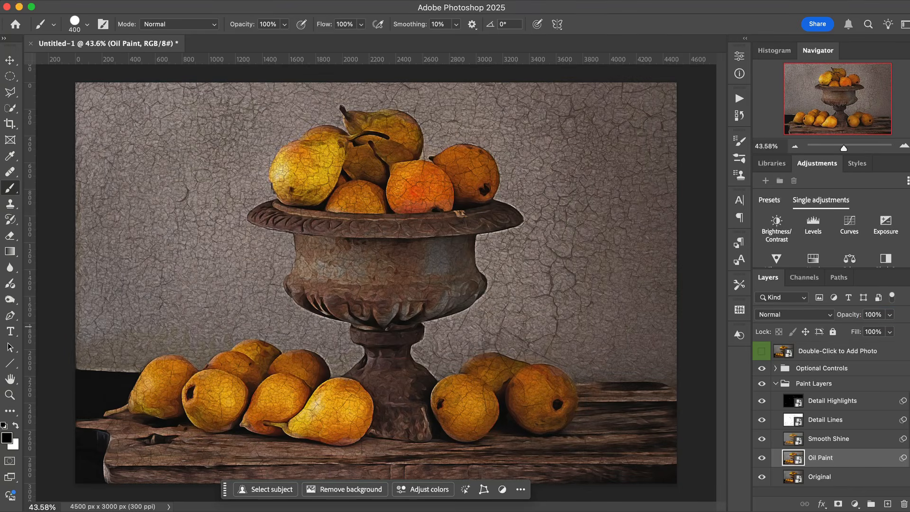
Select the Original layer in the Paint Layers group.
click(811, 484)
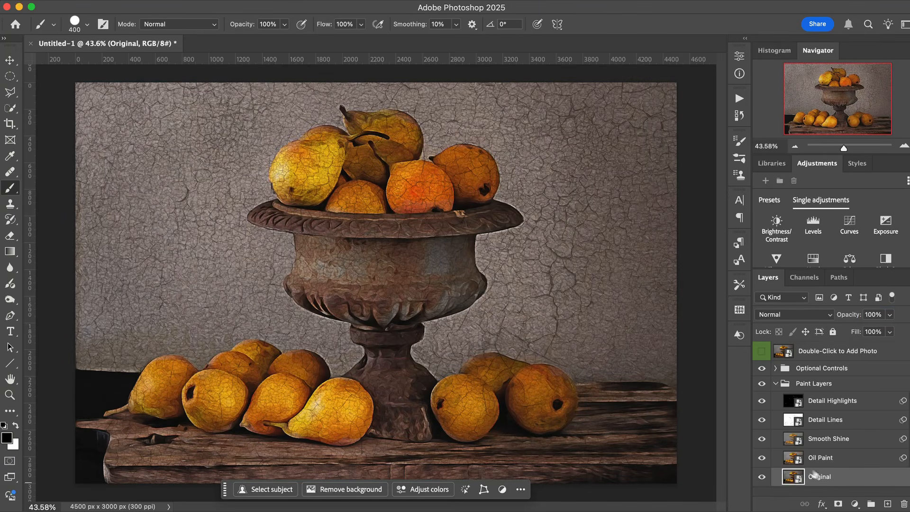